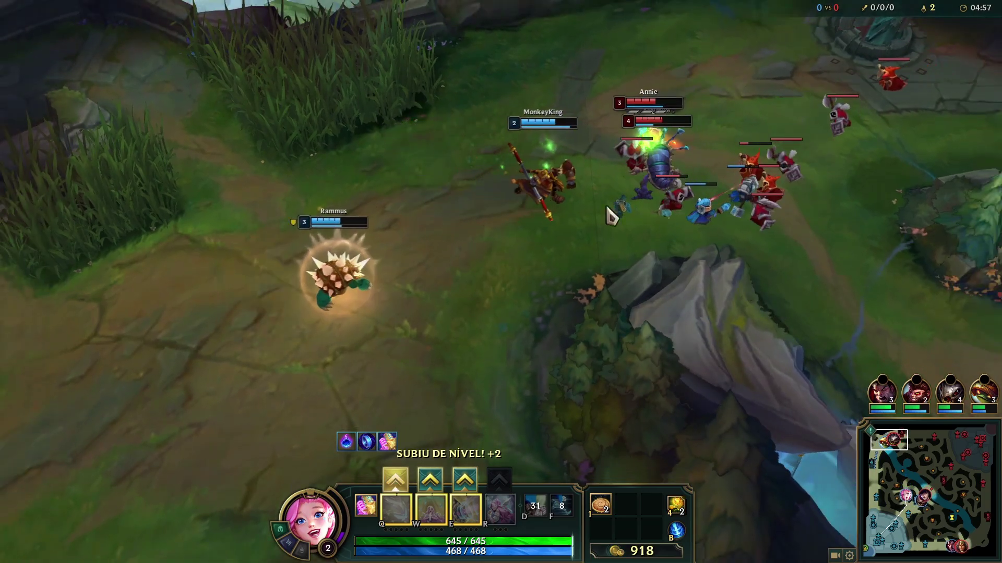
click(898, 444)
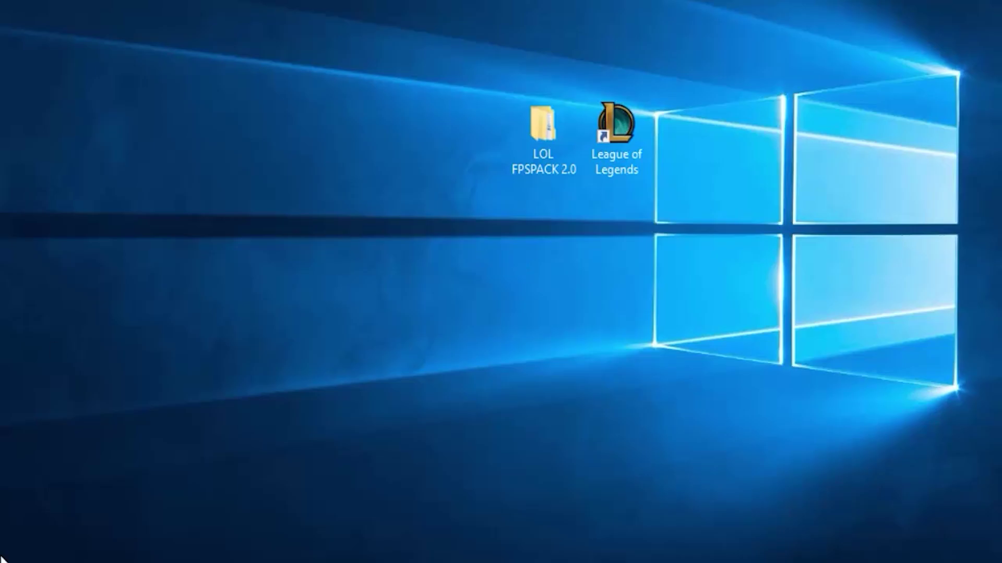
Find and launch Riot Client through a Windows search, and open its settings (Configurações)
key(super+s)
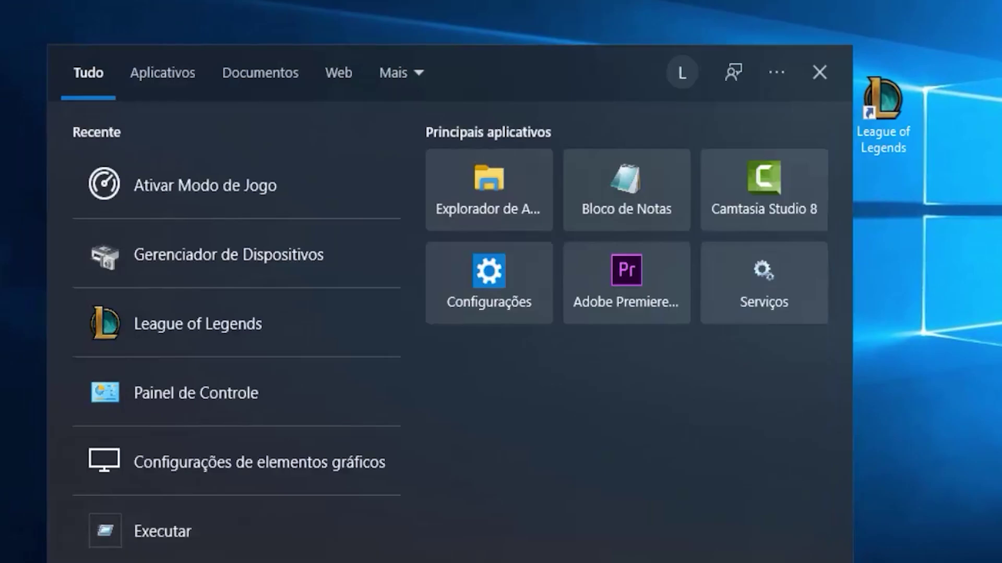
text(r)
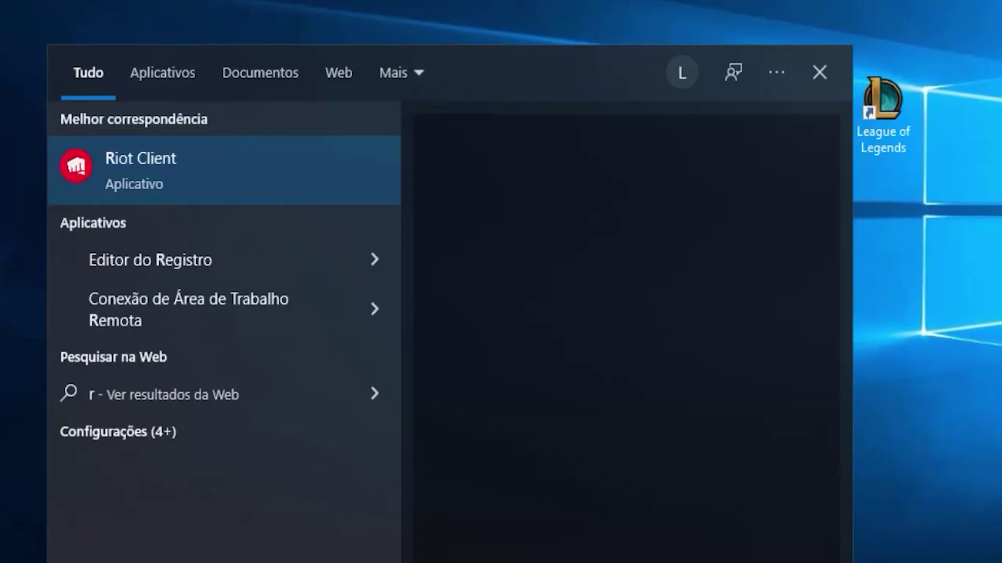
text(iot)
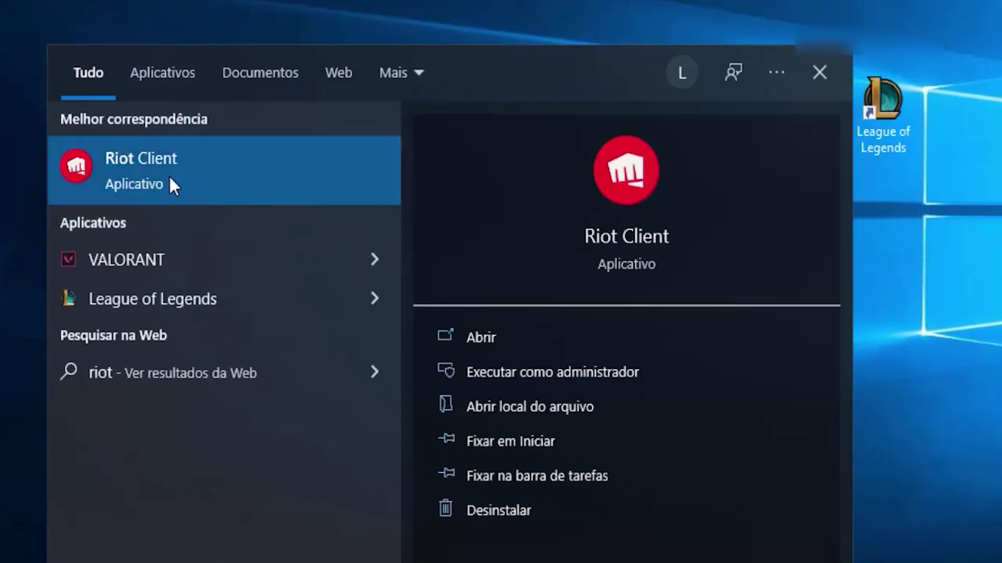
click(172, 184)
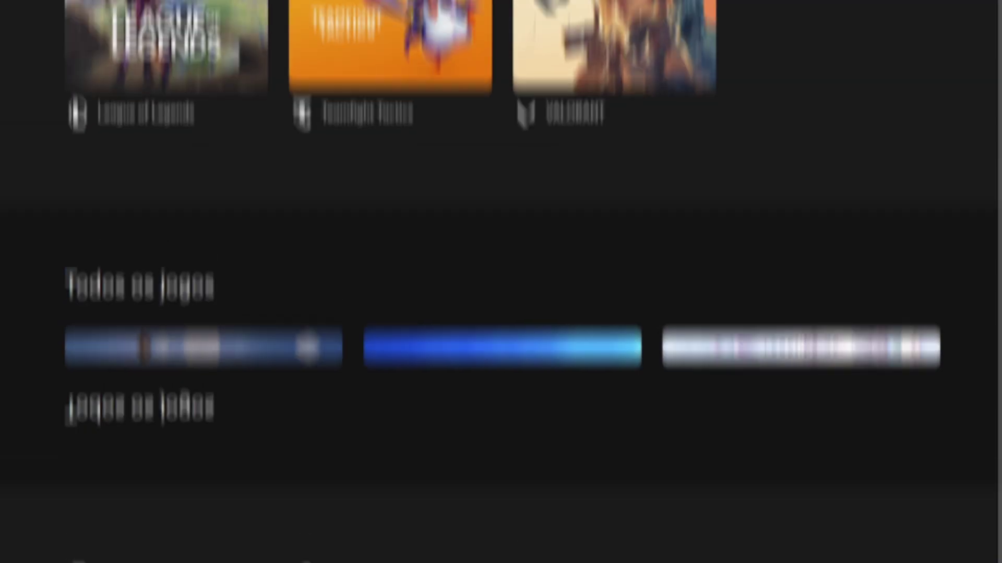
click(968, 37)
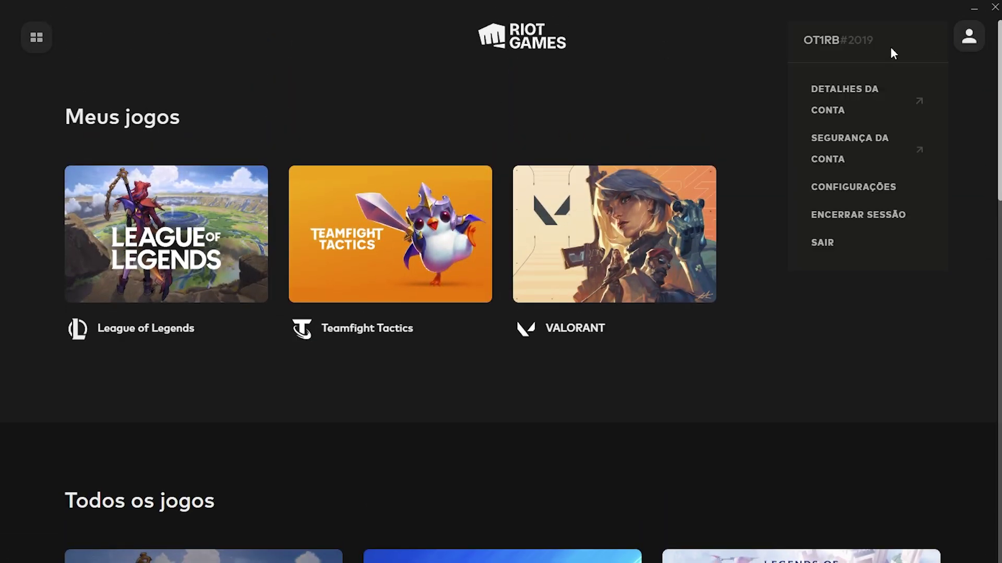
click(832, 190)
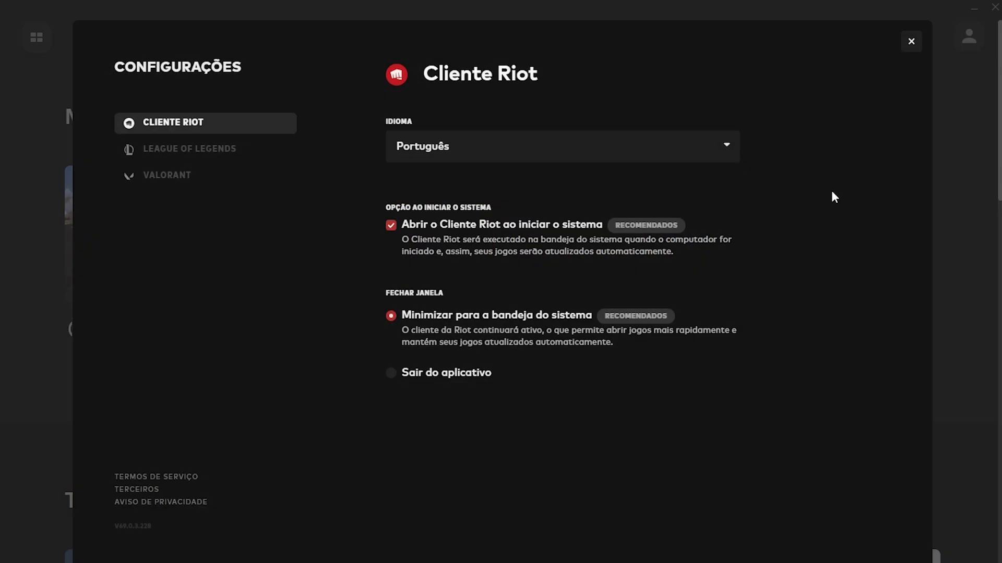
Disable launching the client at system startup, set window closing to "Sair do aplicativo", and close the settings
click(398, 231)
click(398, 379)
click(912, 46)
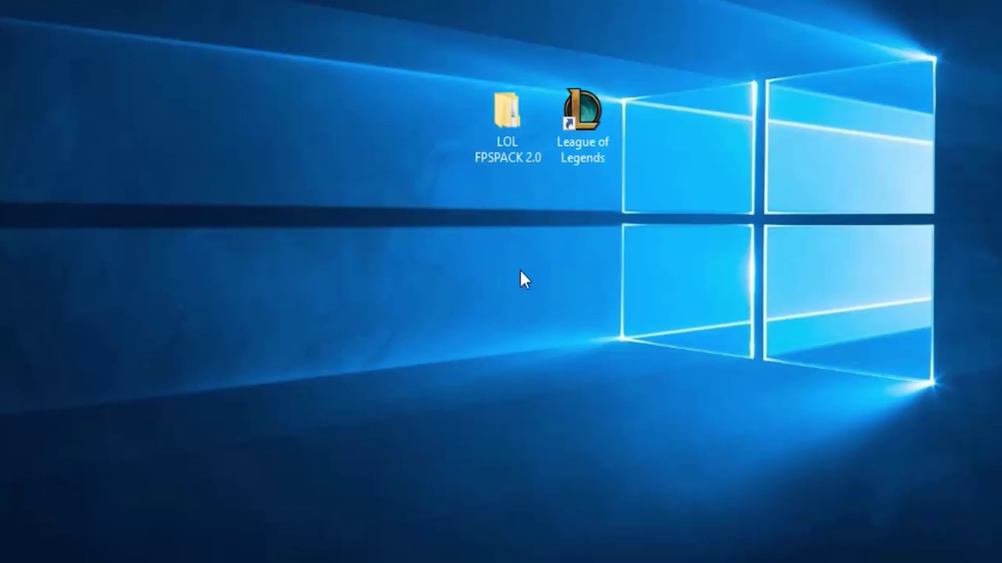
Open the LOL FPSPACK 2.0 folder on the desktop and go into its Otimização subfolder
click(531, 140)
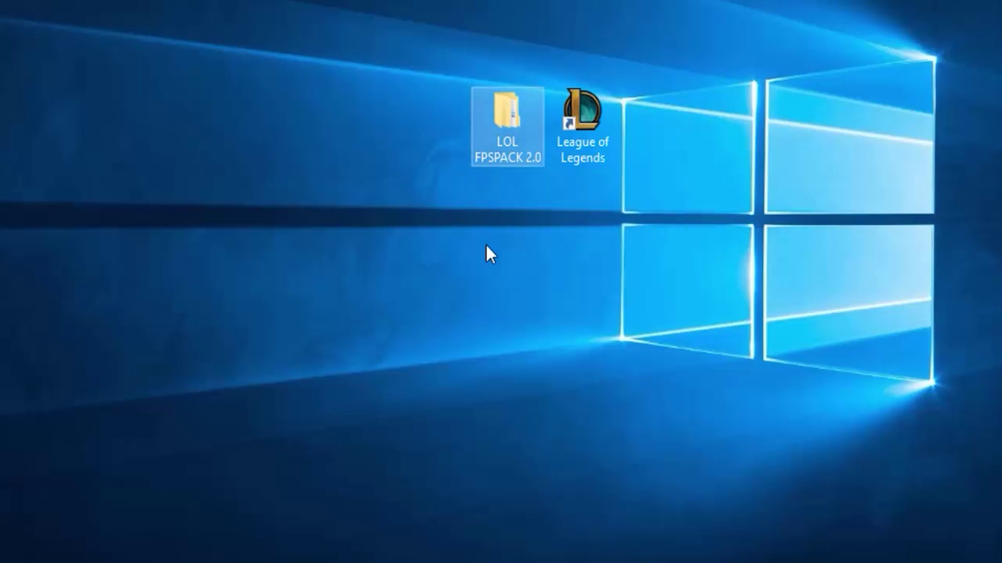
click(475, 195)
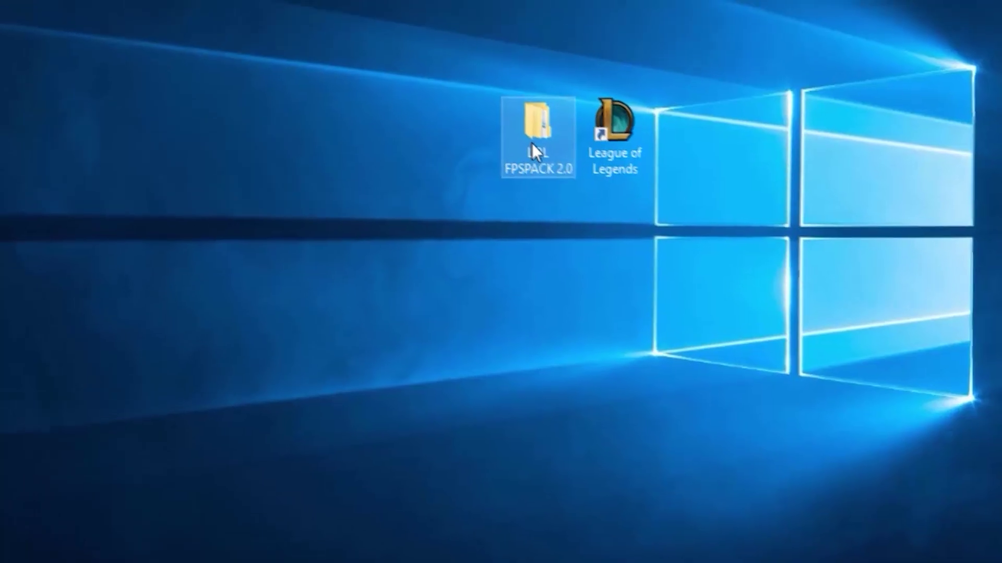
double_click(531, 143)
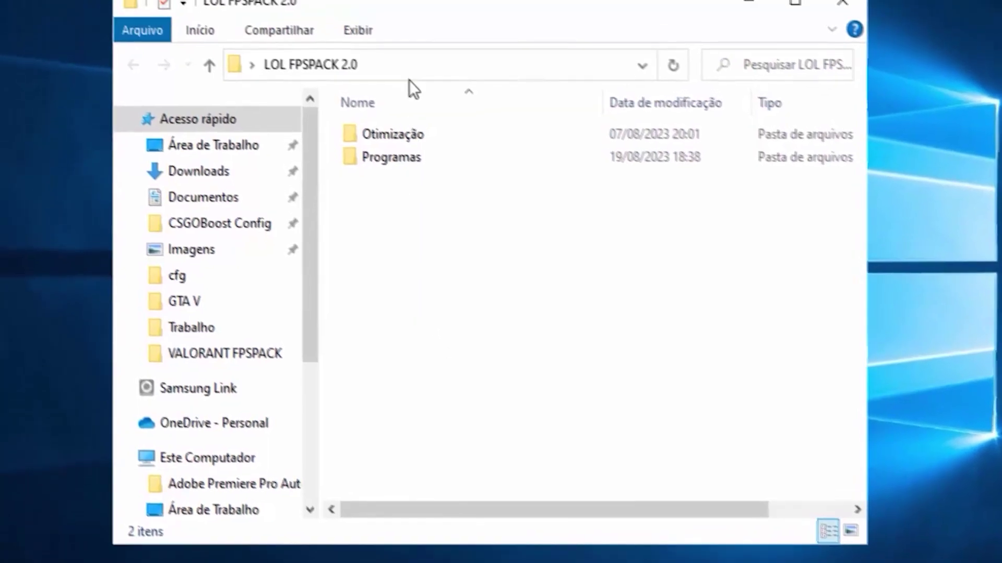
click(403, 154)
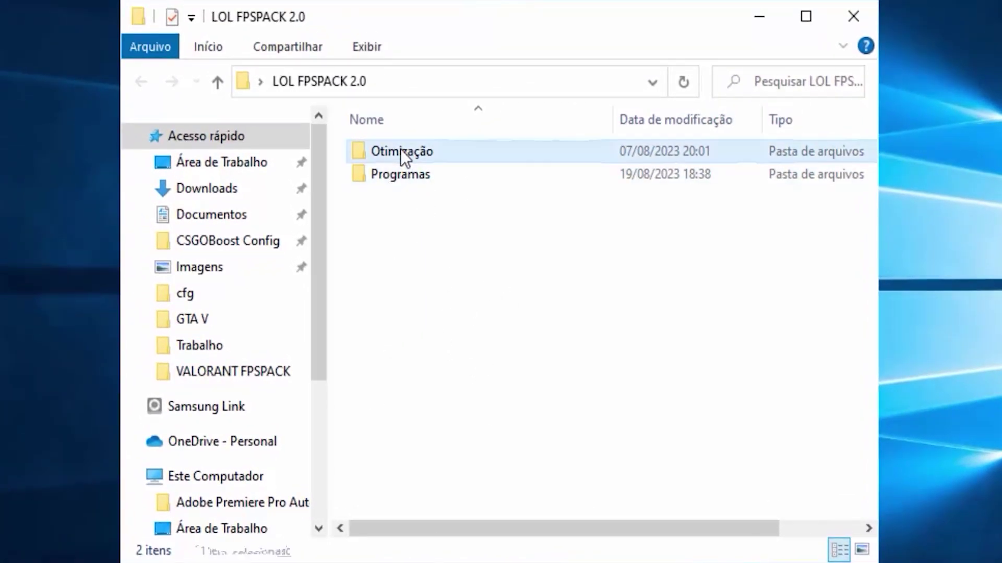
click(396, 174)
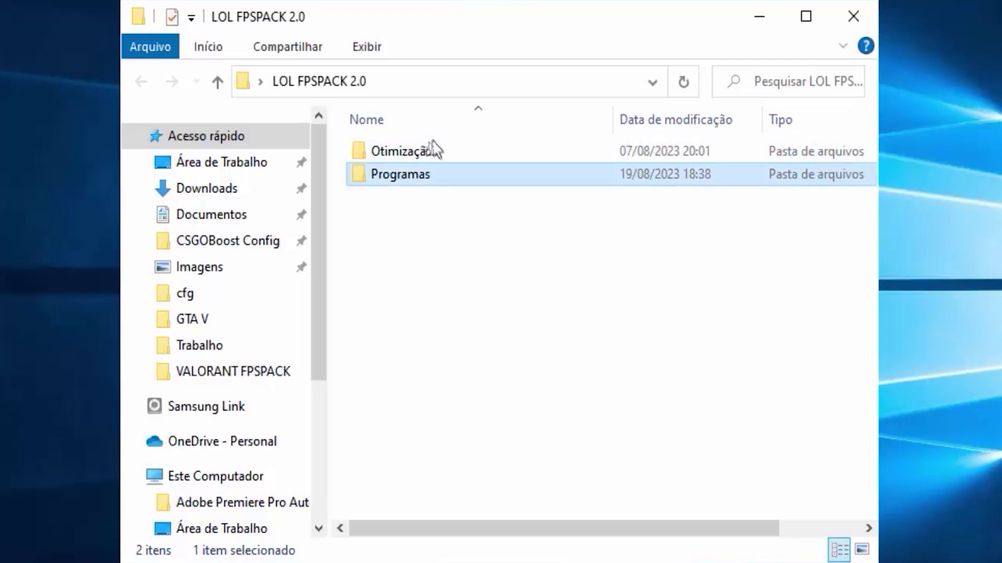
click(395, 156)
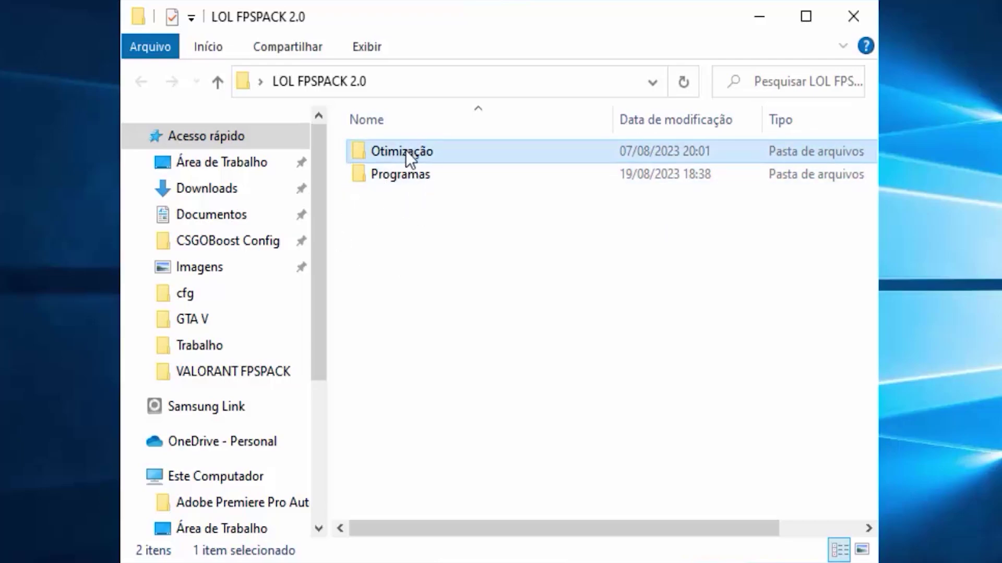
double_click(406, 151)
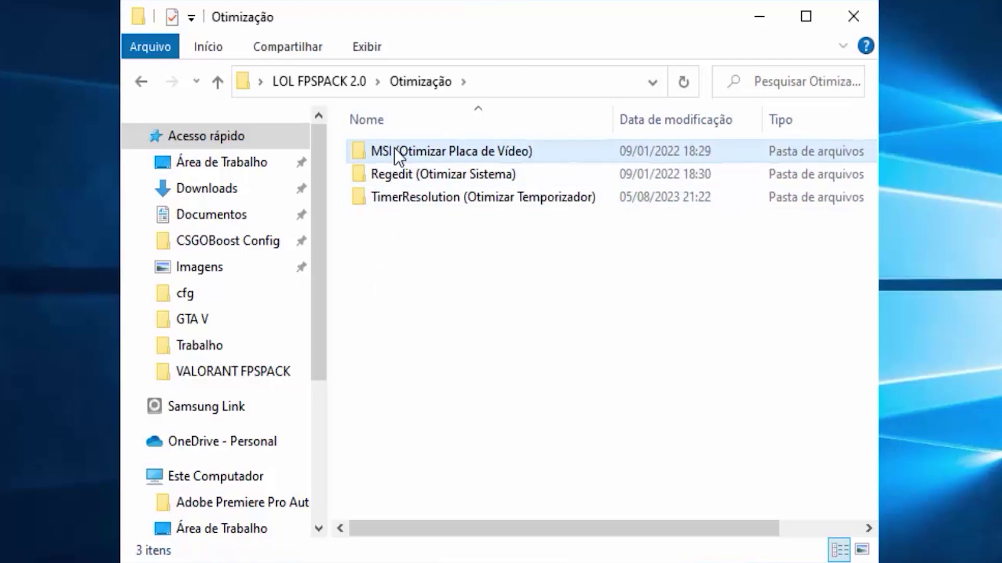
Open the Regedit (Otimizar Sistema) folder inside Otimização
click(388, 154)
click(419, 177)
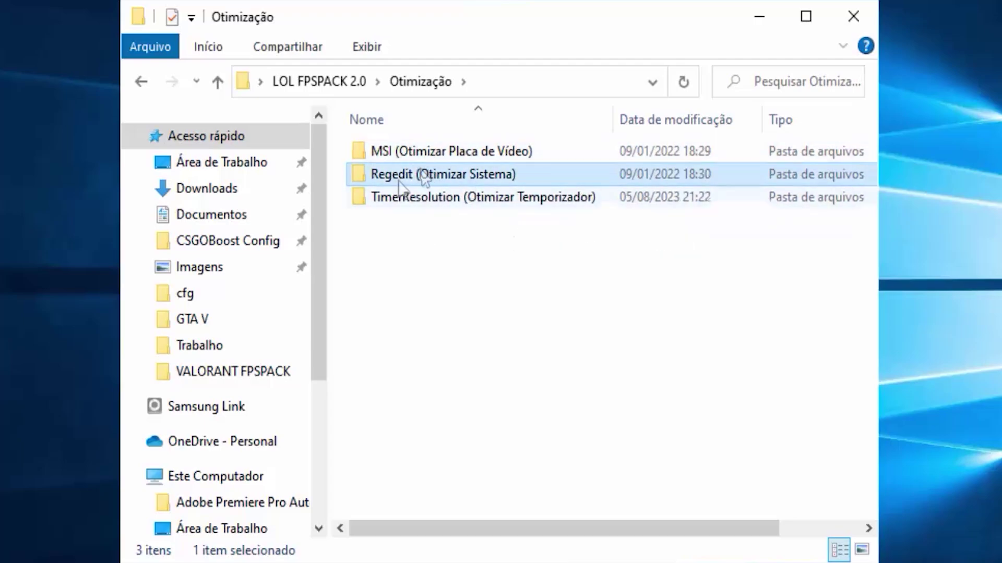
click(434, 152)
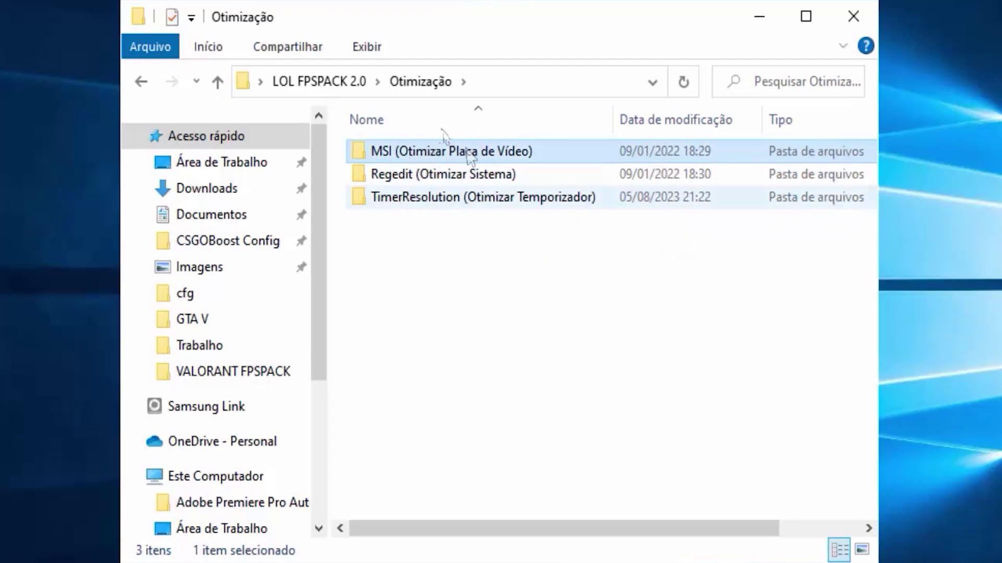
click(418, 175)
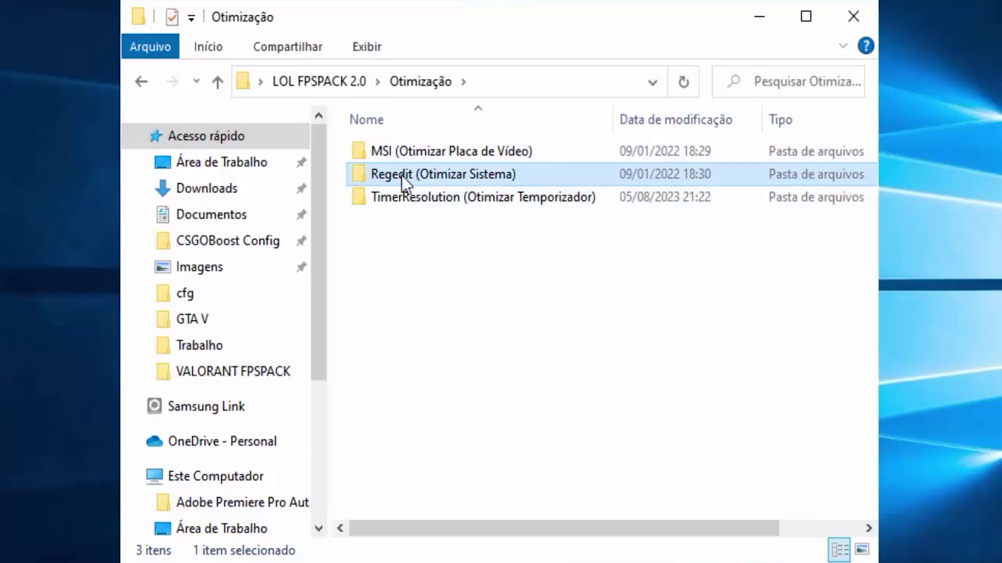
click(402, 175)
double_click(544, 175)
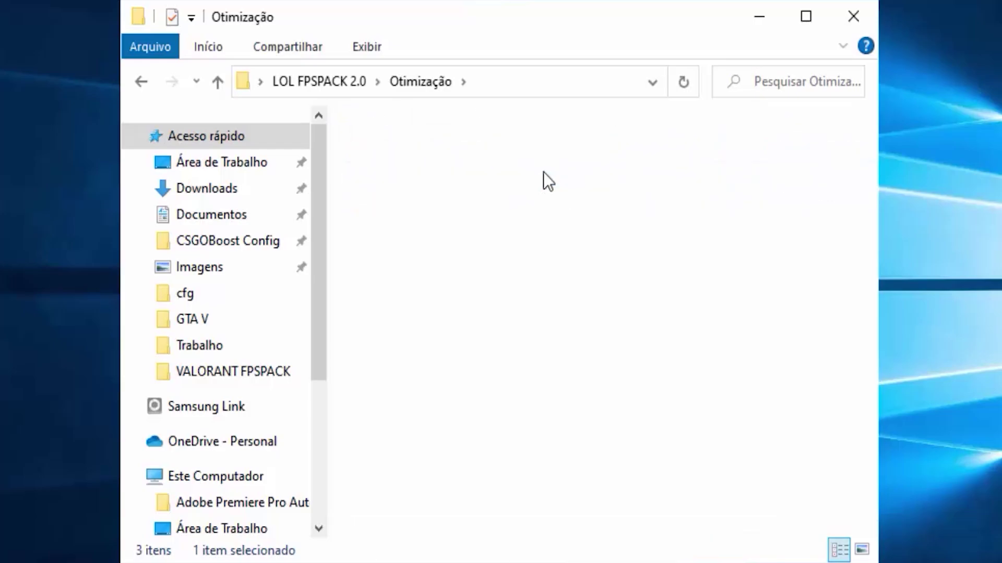
Review the registry files Fullscreen Fix, Otimização de Jogos and Otimização de Sistema in the Regedit folder
click(396, 175)
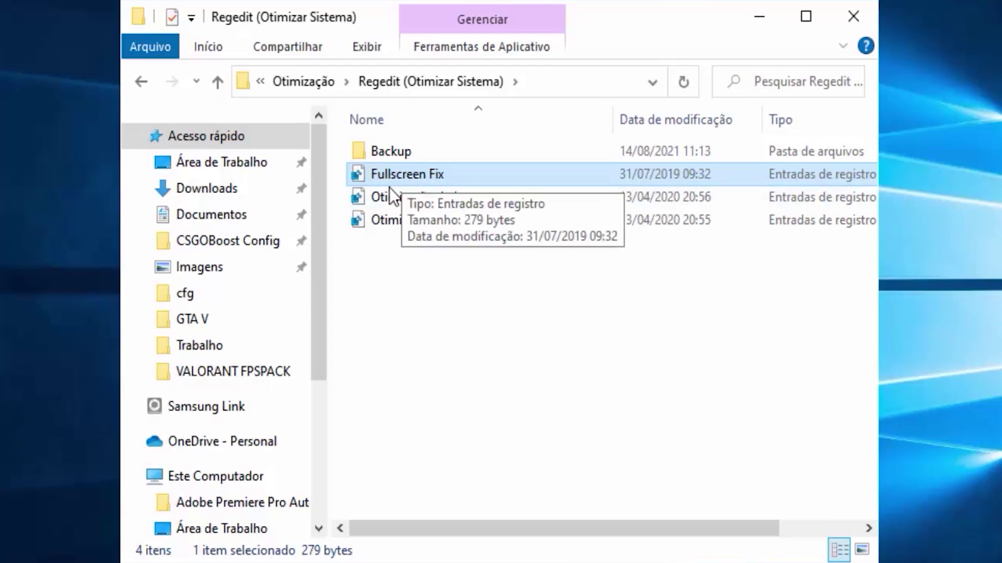
click(399, 198)
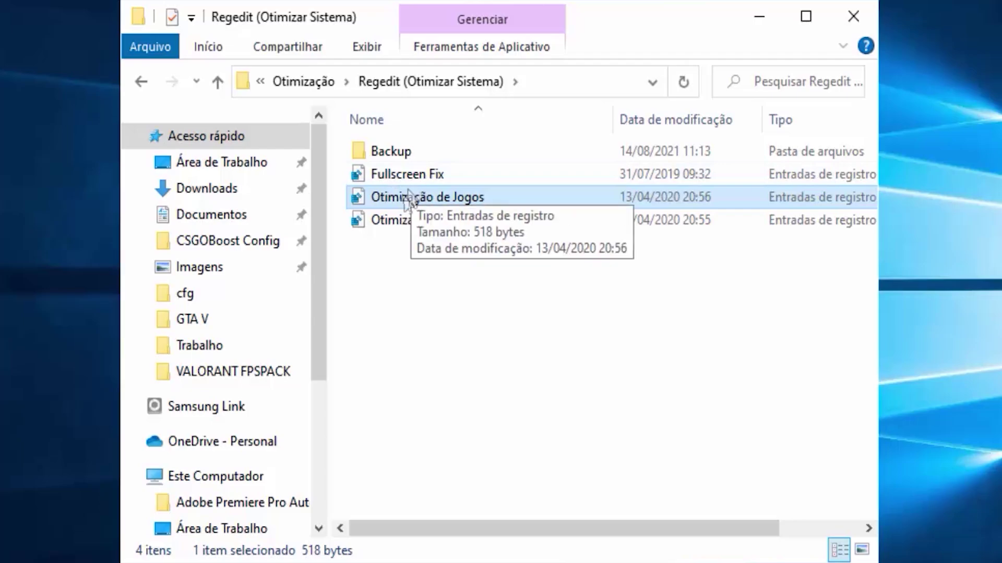
click(399, 214)
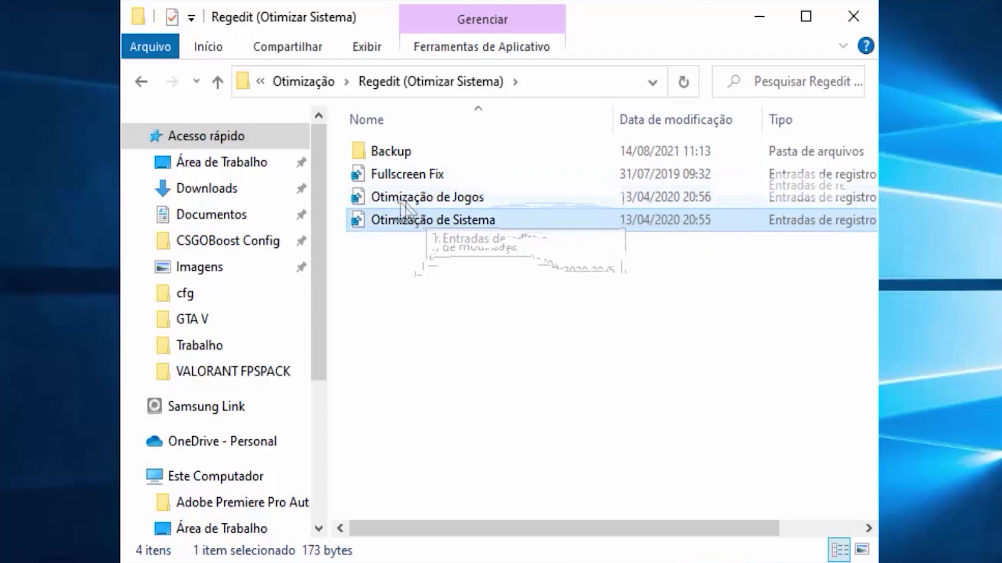
click(421, 197)
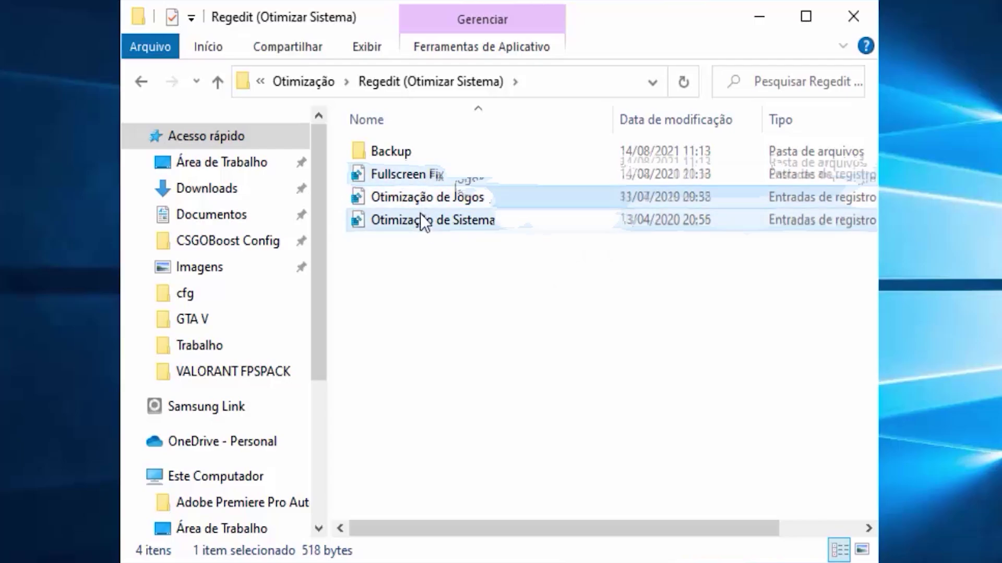
click(439, 173)
Open the Backup folder and look through the registry files it holds for reverting the optimizations
click(415, 154)
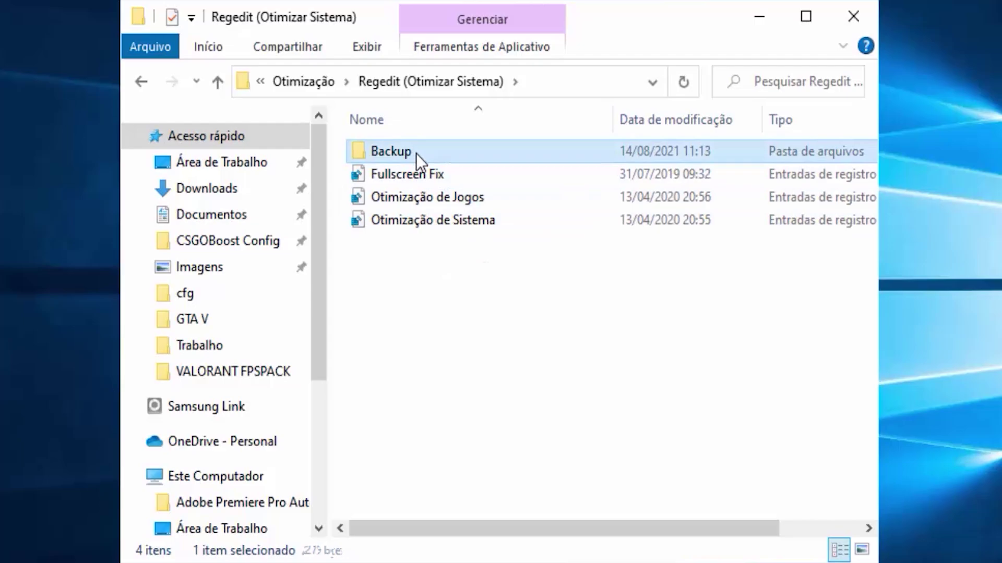
double_click(415, 154)
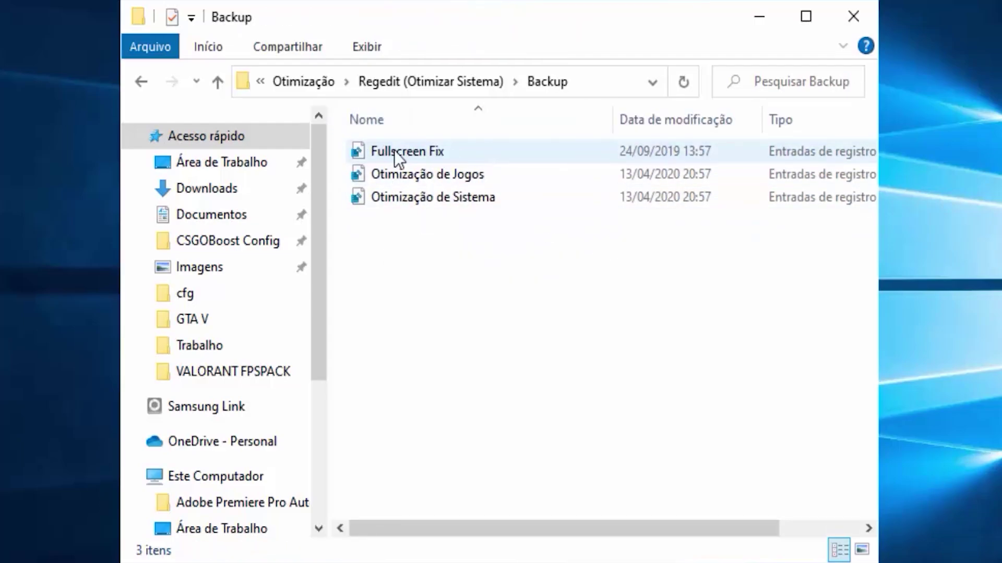
click(415, 175)
key(Up)
key(Down)
key(Down)
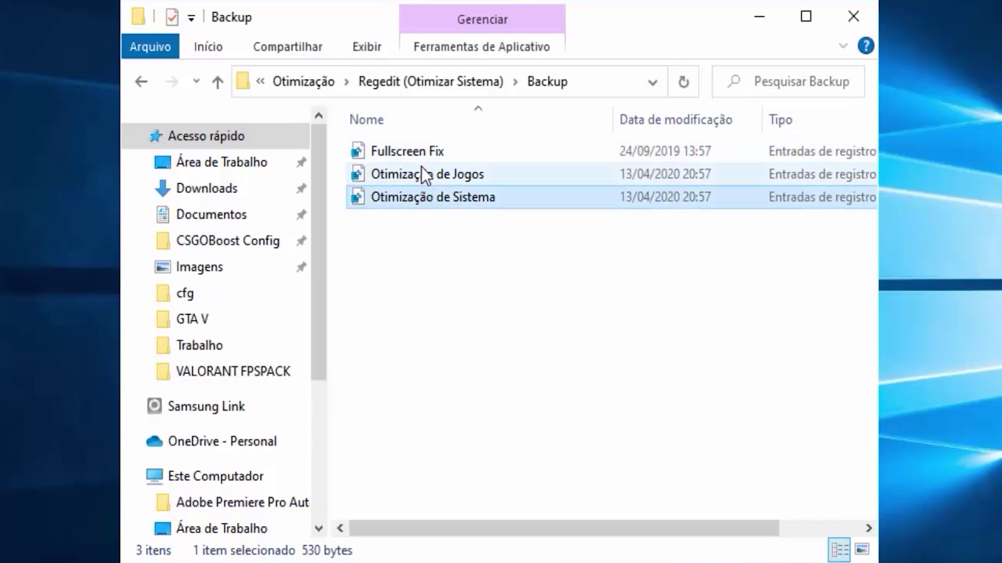
key(Up)
key(Up)
key(Down)
key(Down)
key(Up)
key(Up)
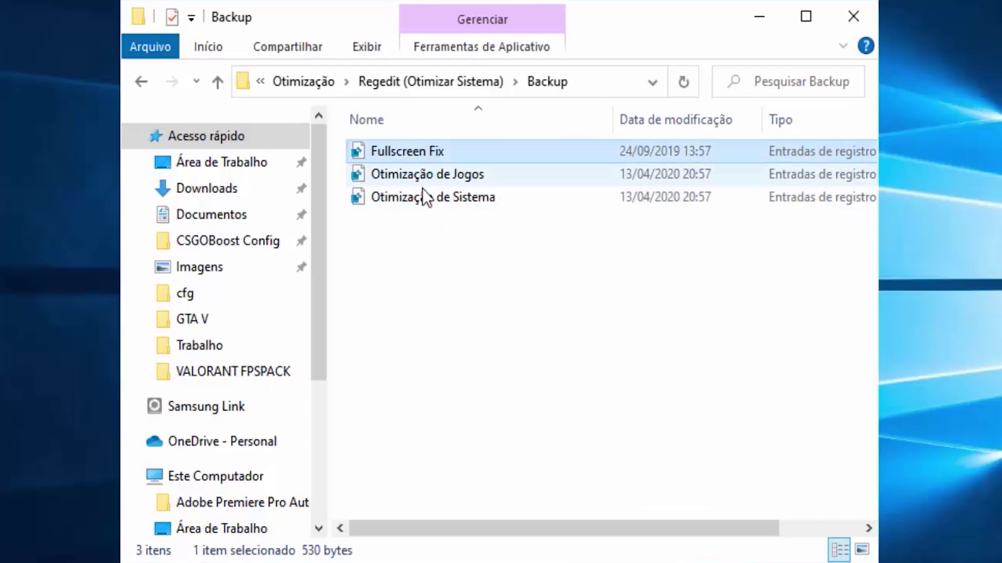
key(Down)
key(Down)
key(Up)
click(415, 140)
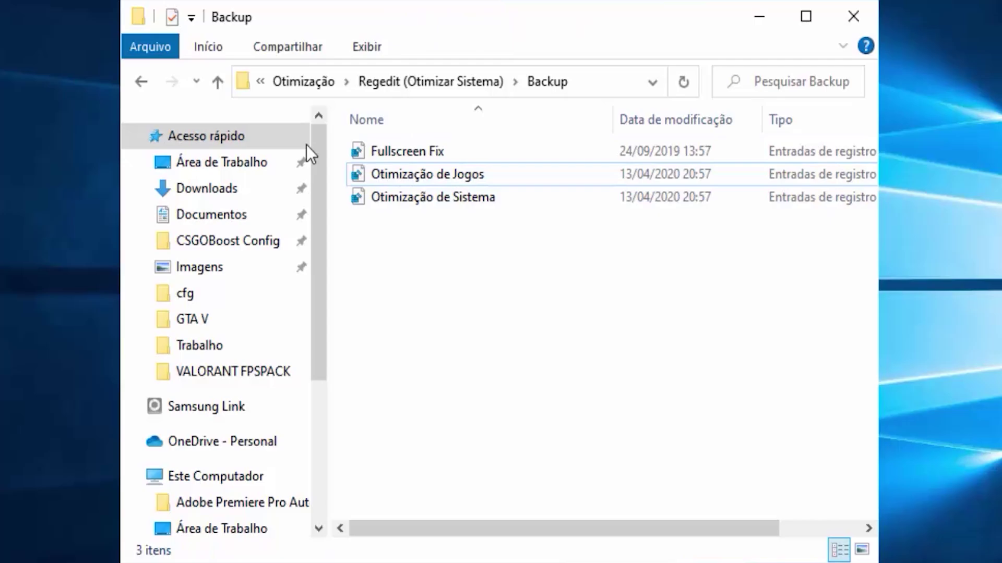
Go back to the Otimização folder and open the MSI (Otimizar Placa de Vídeo) folder
click(141, 89)
click(407, 259)
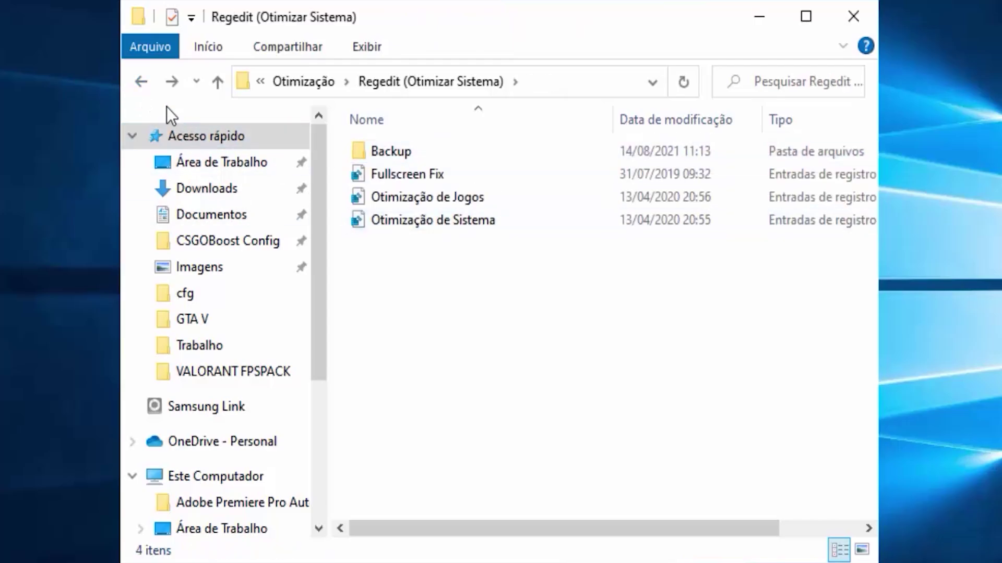
click(149, 85)
click(408, 240)
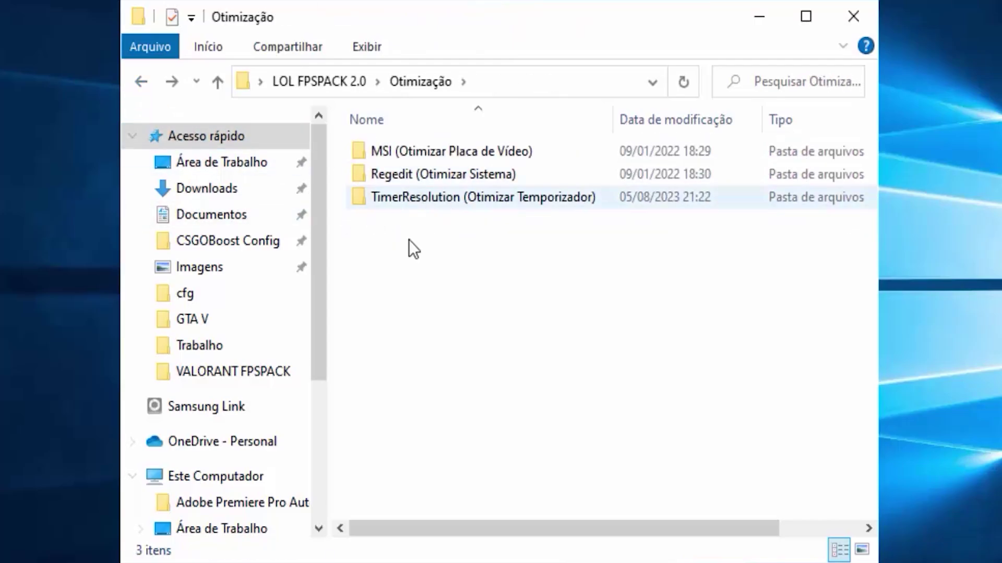
click(395, 149)
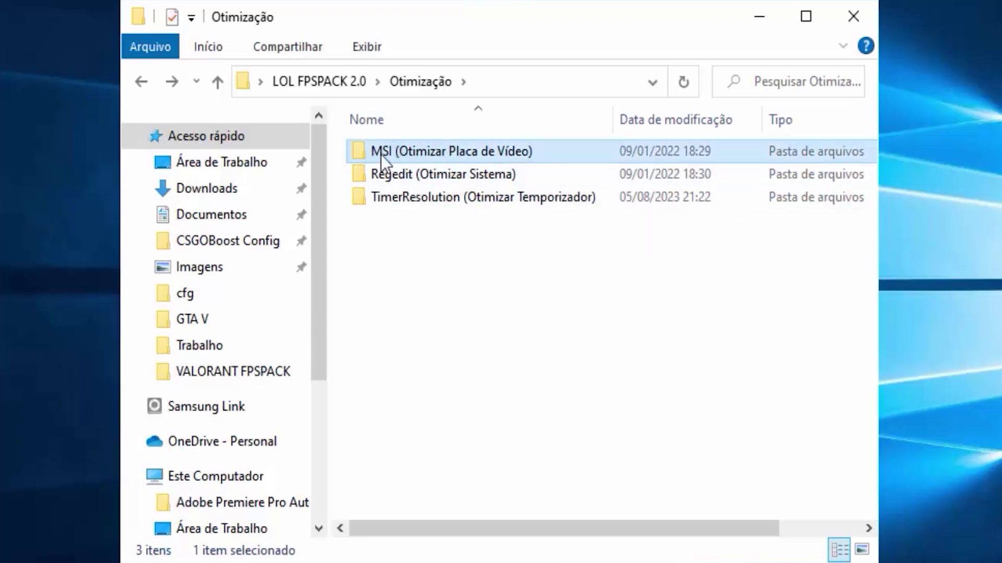
double_click(411, 150)
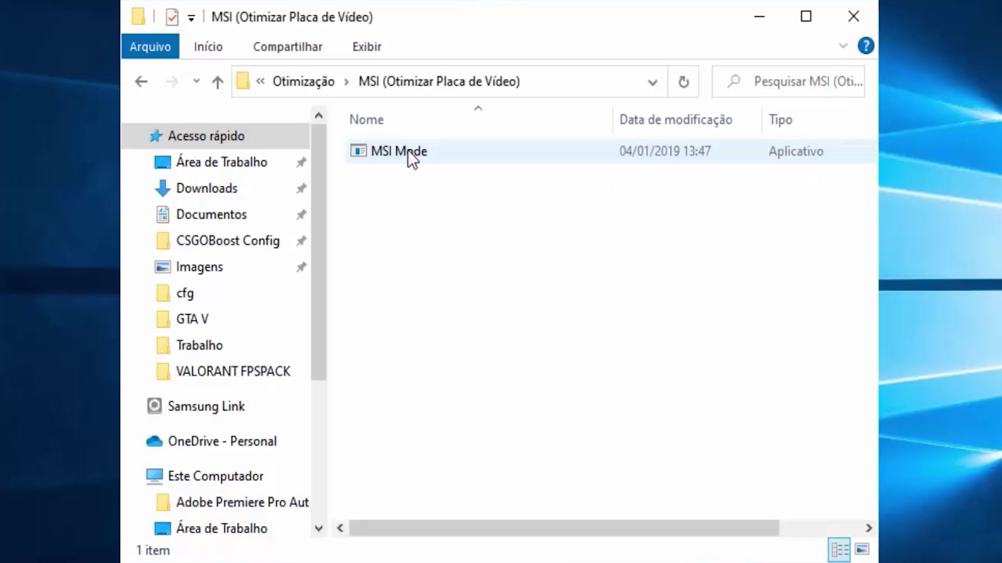
Run the MSI Mode application as administrator
click(492, 154)
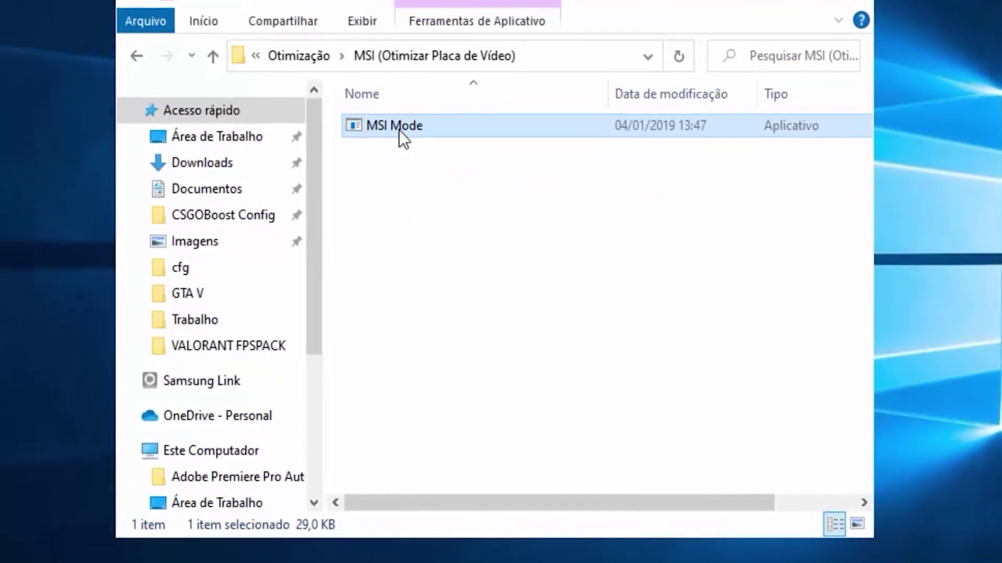
right_click(403, 154)
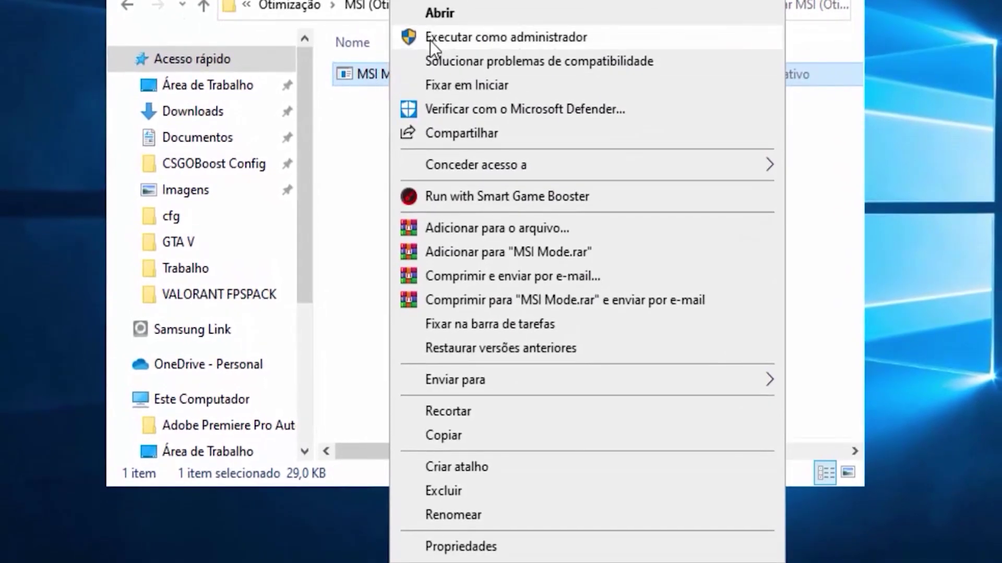
click(427, 37)
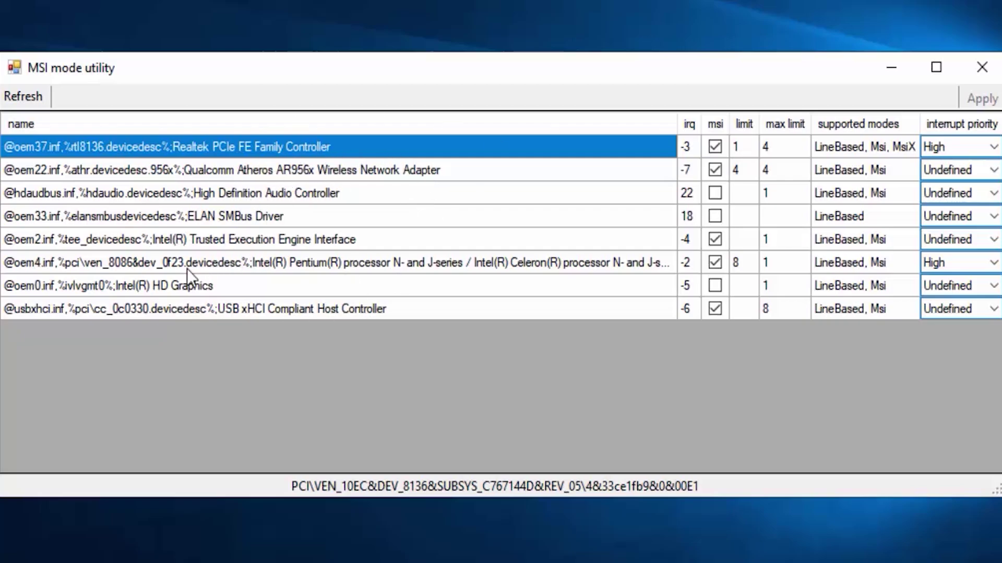
Enable MSI mode for Intel(R) HD Graphics with High interrupt priority, apply the changes and close the MSI mode utility
click(144, 286)
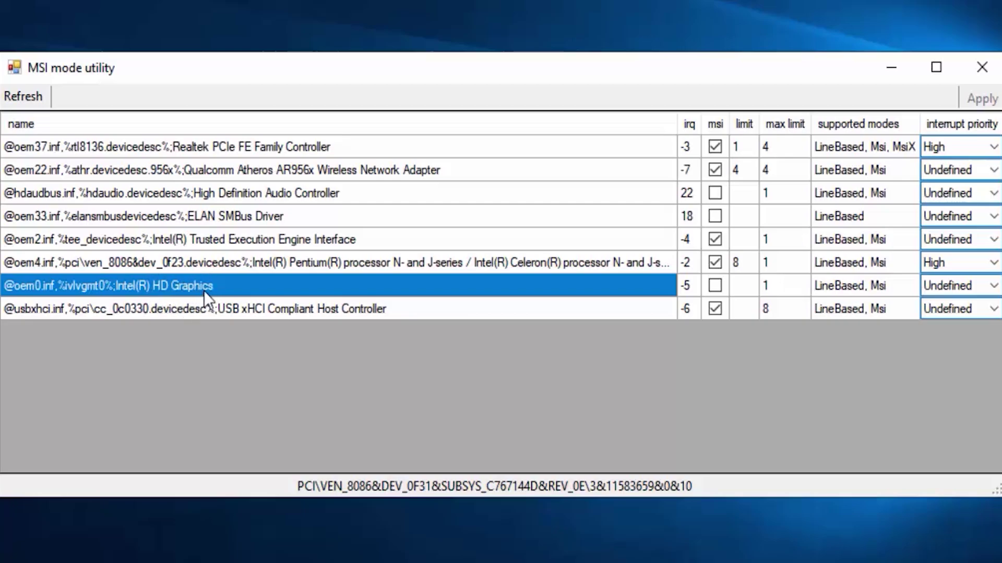
click(899, 285)
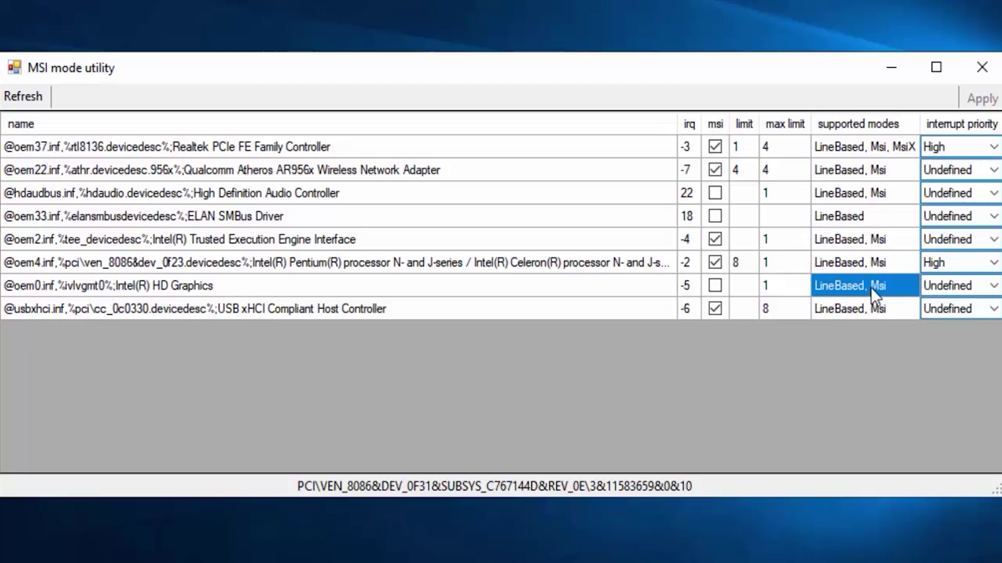
click(715, 285)
click(993, 286)
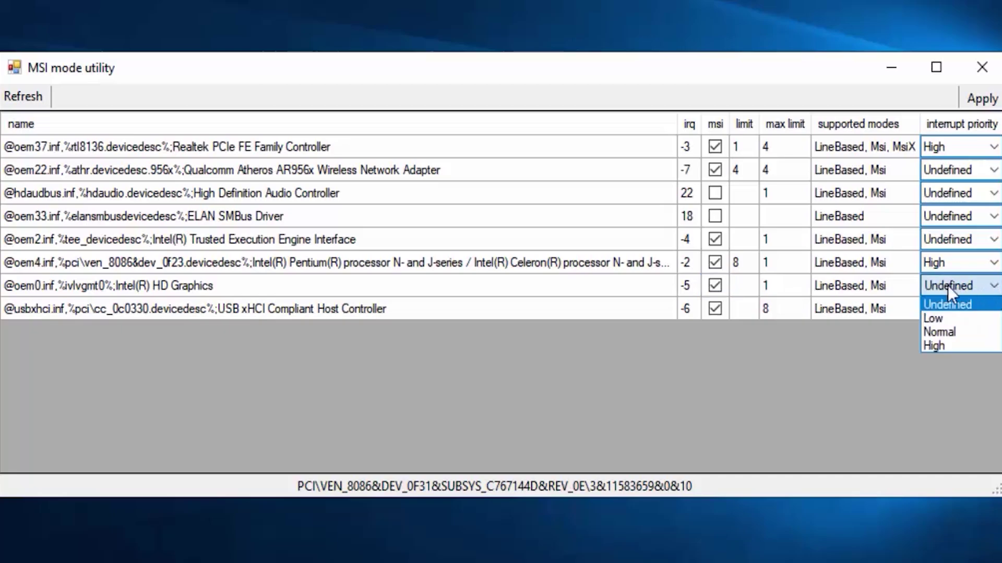
click(931, 345)
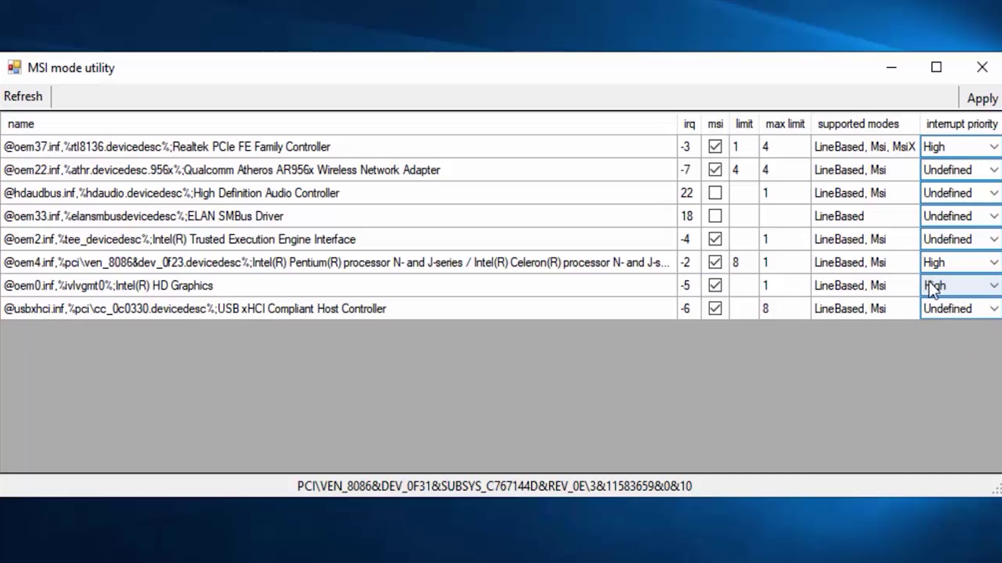
click(969, 100)
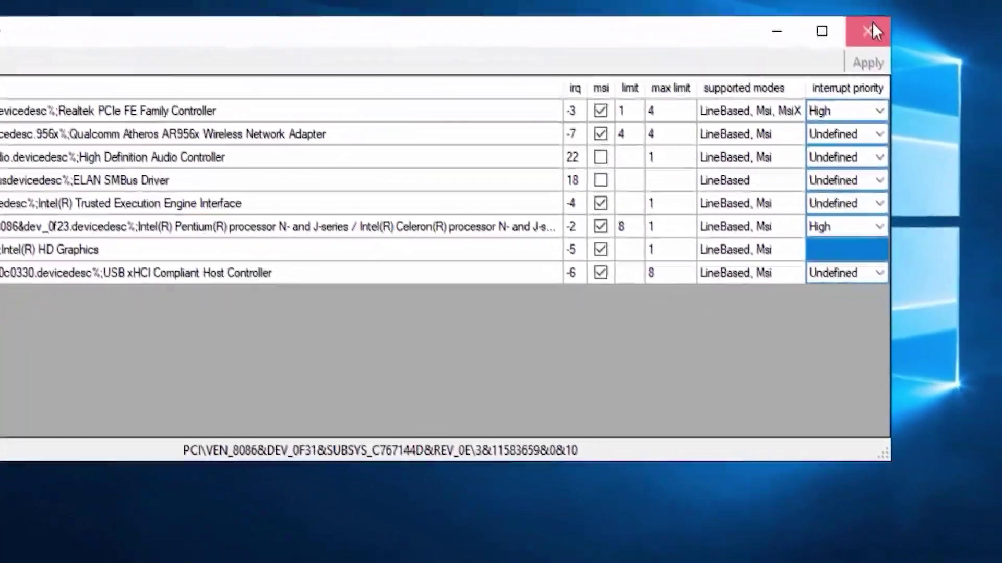
click(982, 67)
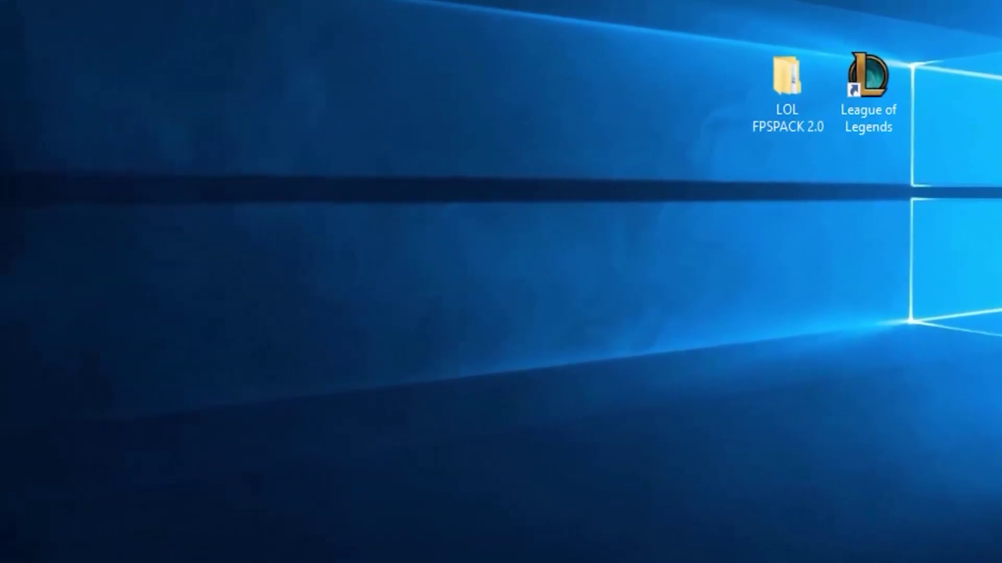
Search Windows for "modo", open the Modo de Jogo settings and turn Modo de Jogo on
key(super)
text(m)
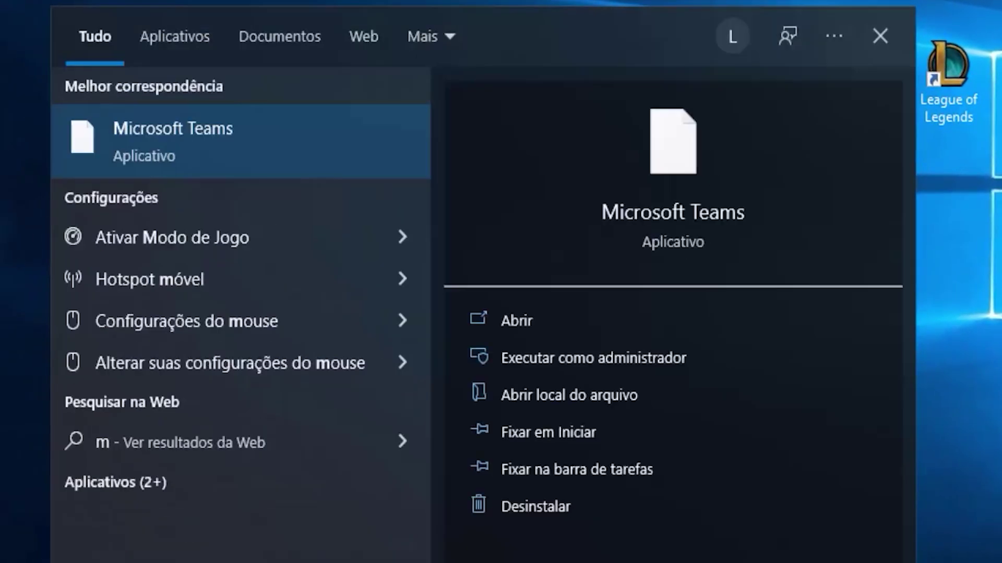
text(odo)
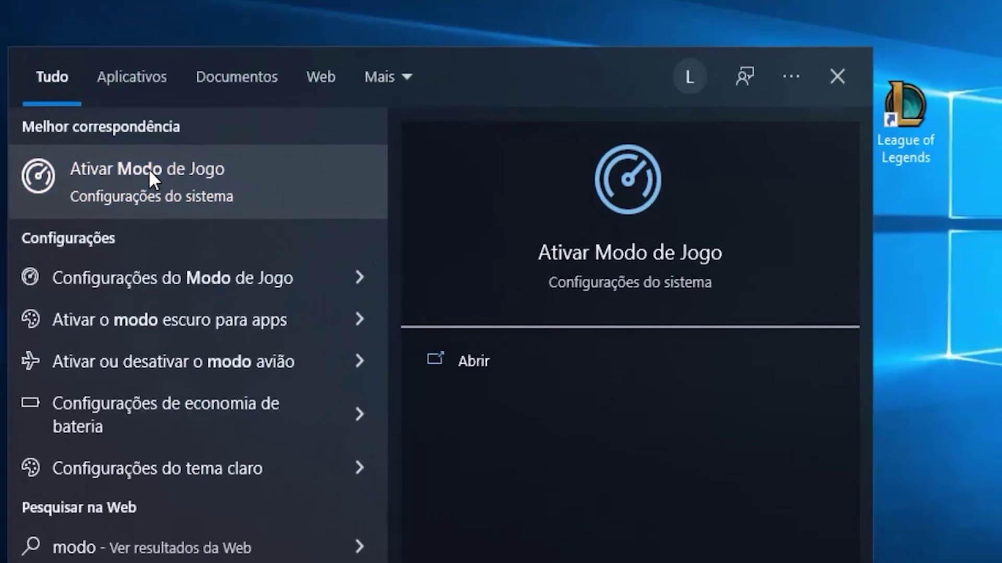
click(193, 138)
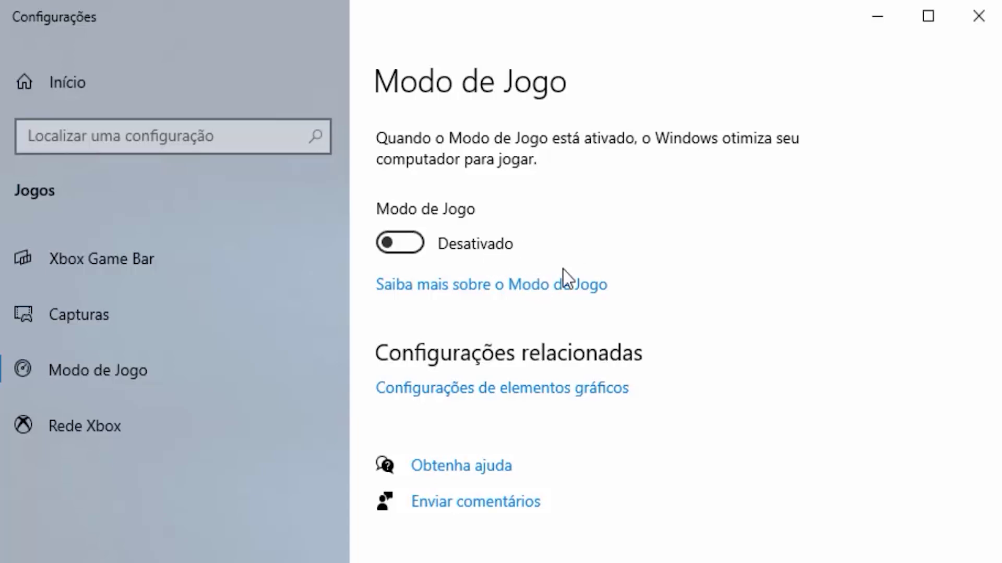
click(419, 240)
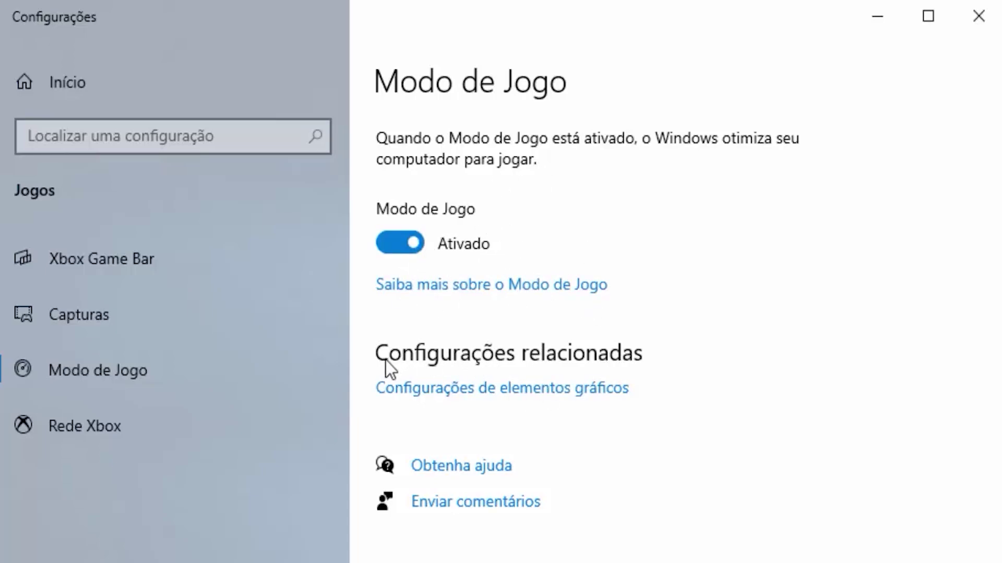
Open the related graphics settings and switch on Taxa de atualização variável
click(483, 395)
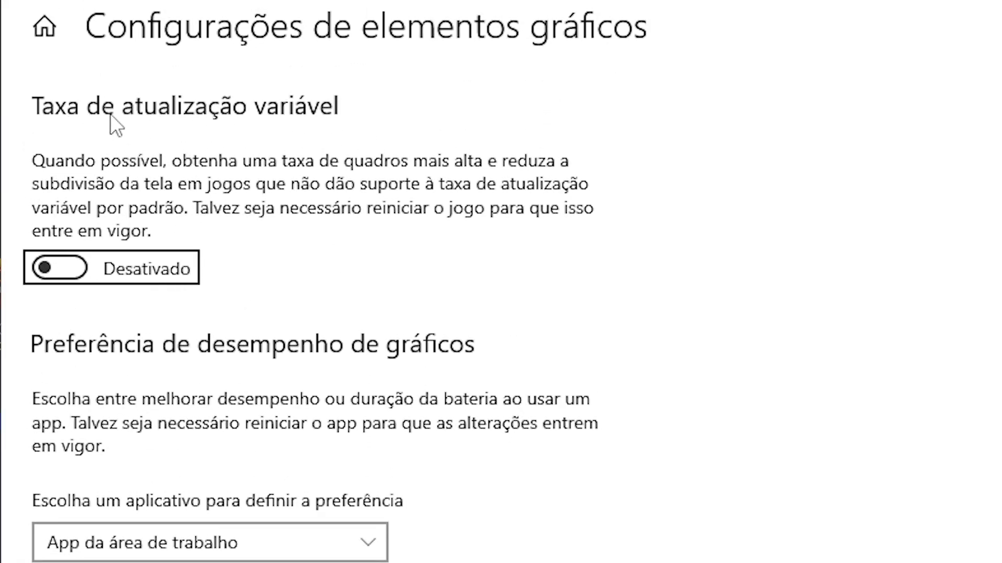
click(73, 273)
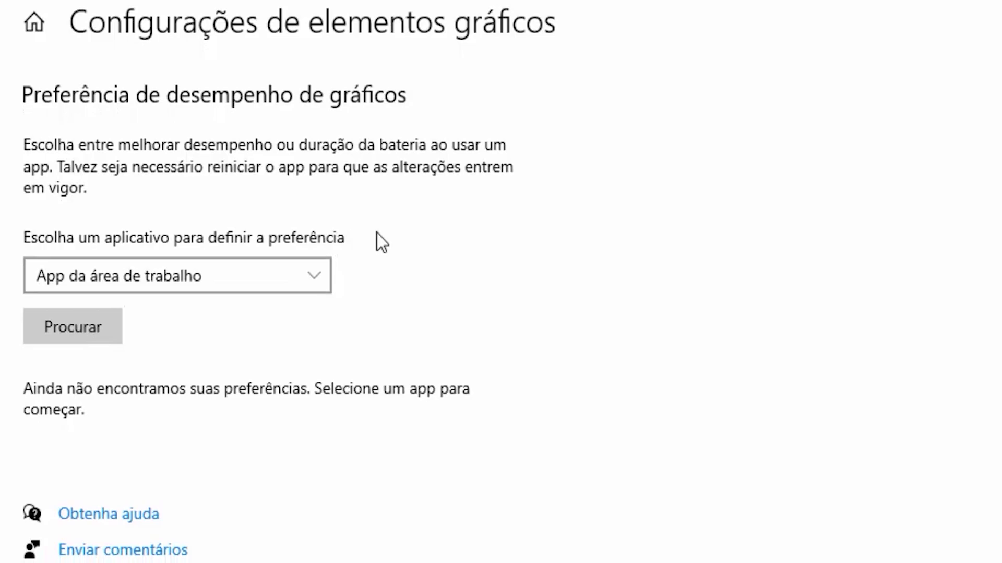
Add LeagueClient from C:\Riot Games\League of Legends to the graphics performance preference list
click(70, 334)
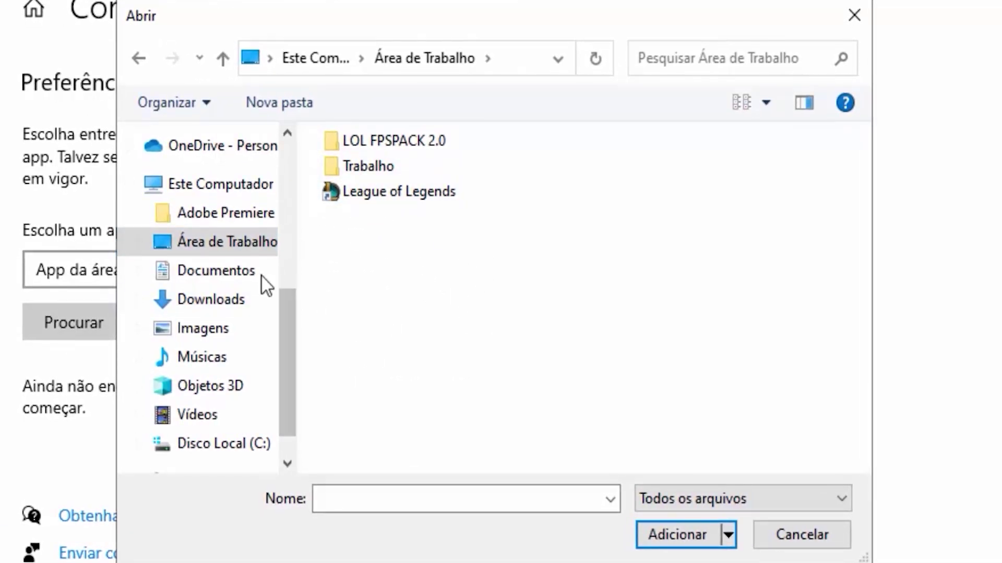
click(196, 447)
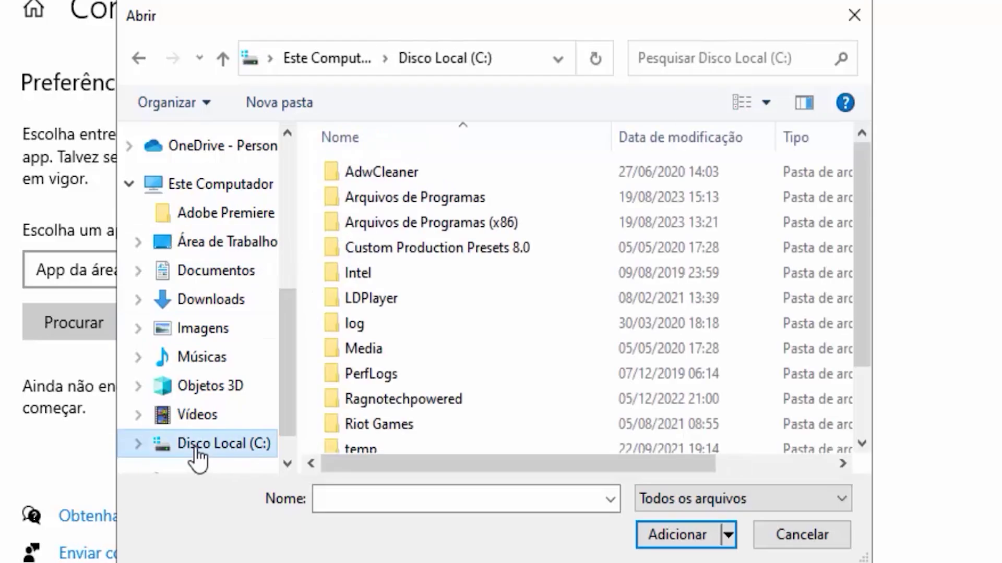
scroll(862, 303, down, 1)
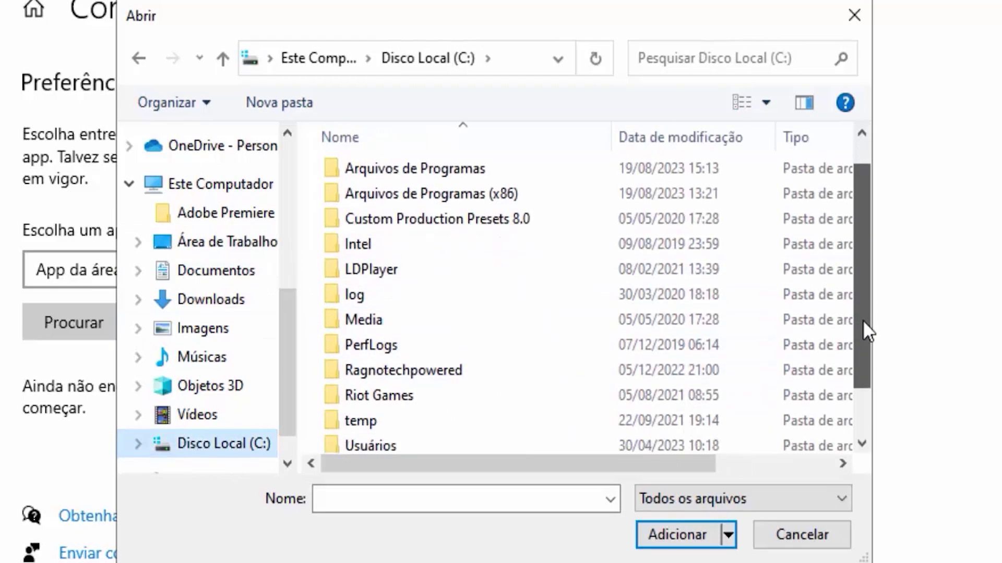
click(480, 352)
double_click(364, 349)
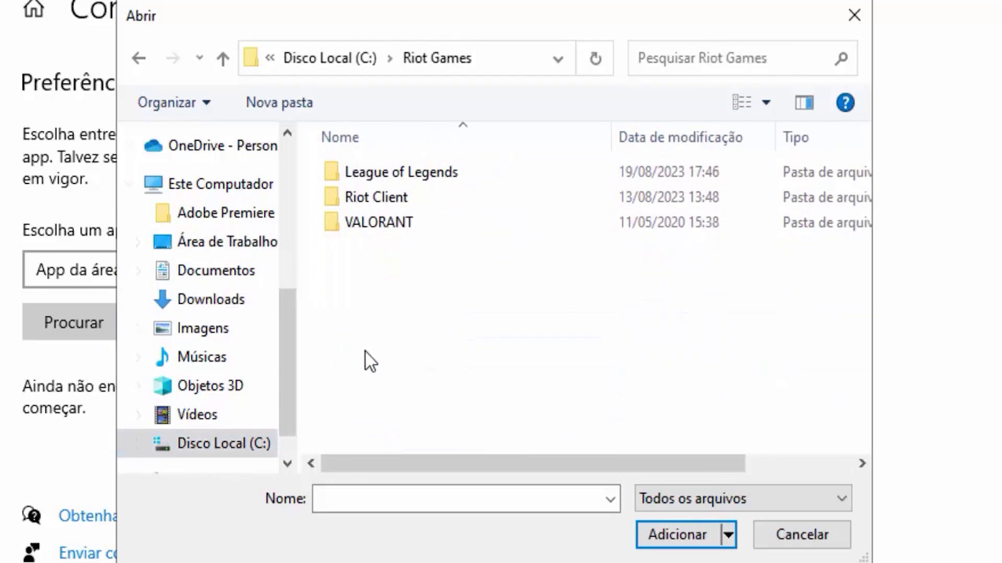
click(380, 173)
double_click(380, 175)
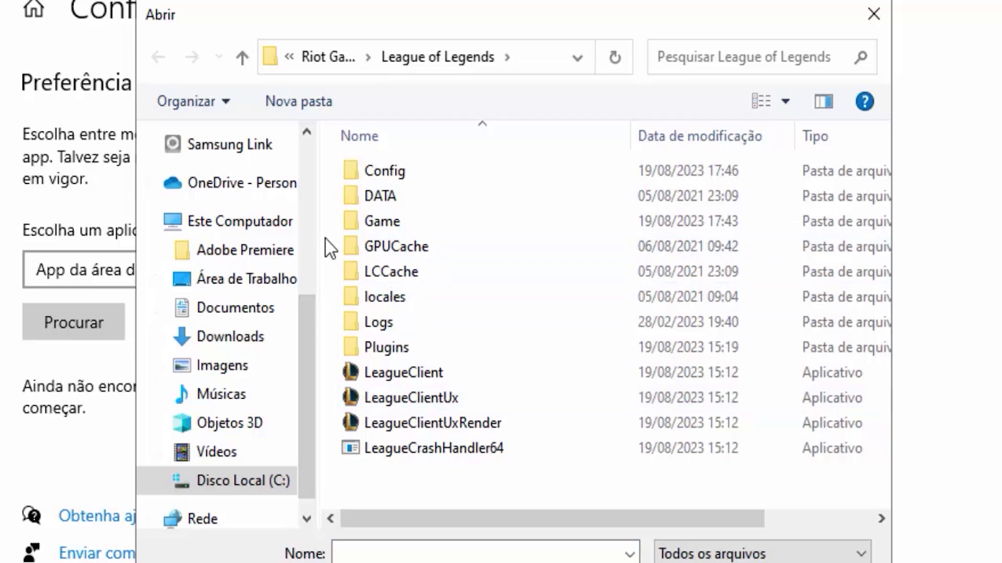
click(484, 368)
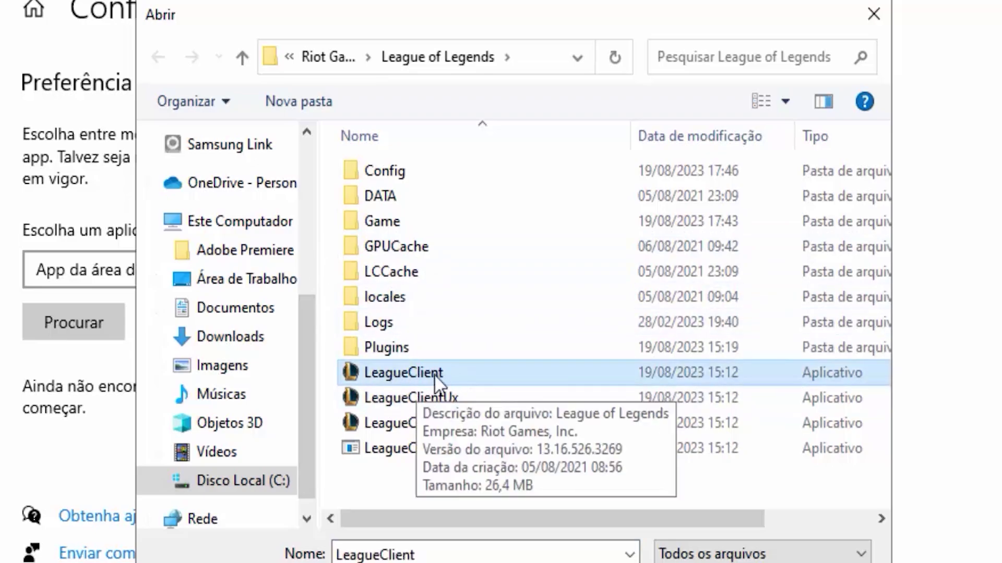
double_click(405, 370)
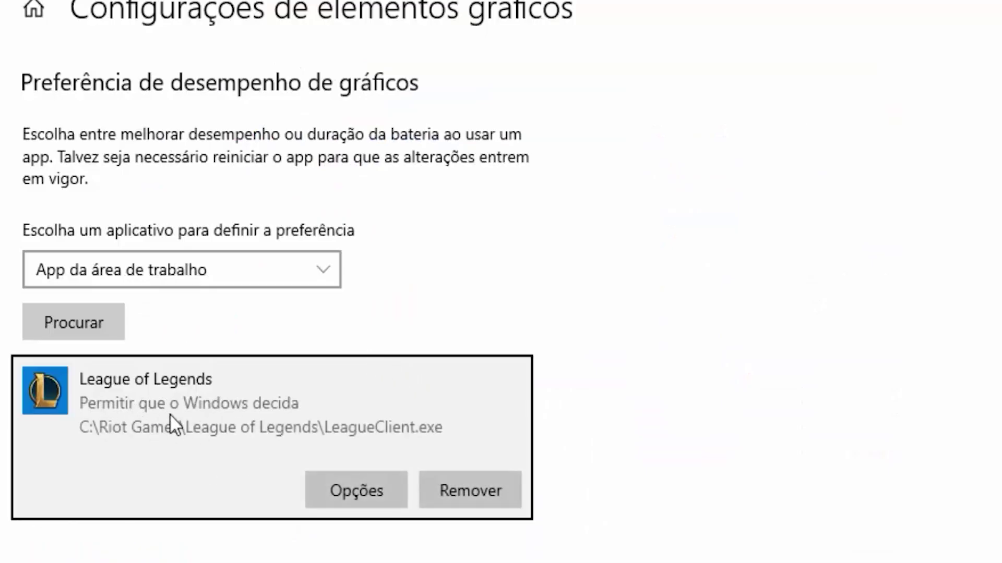
Add the League of Legends application from the Game folder to the graphics performance preference list
click(96, 336)
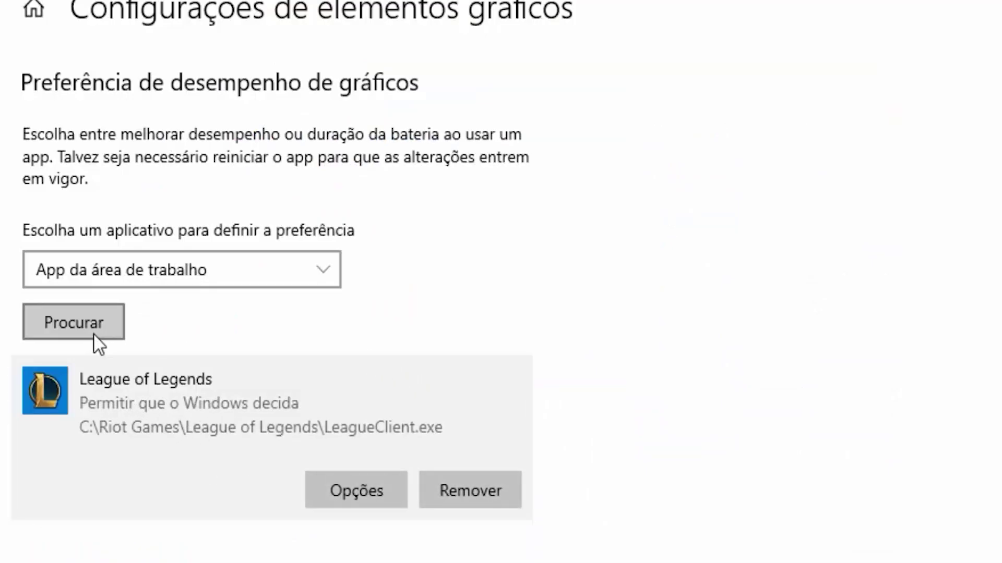
click(386, 219)
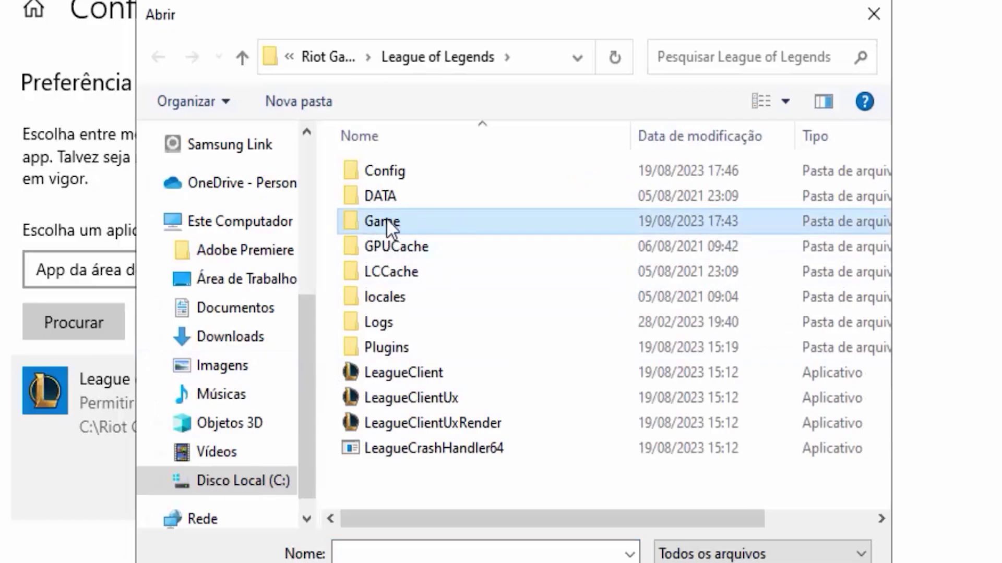
double_click(381, 220)
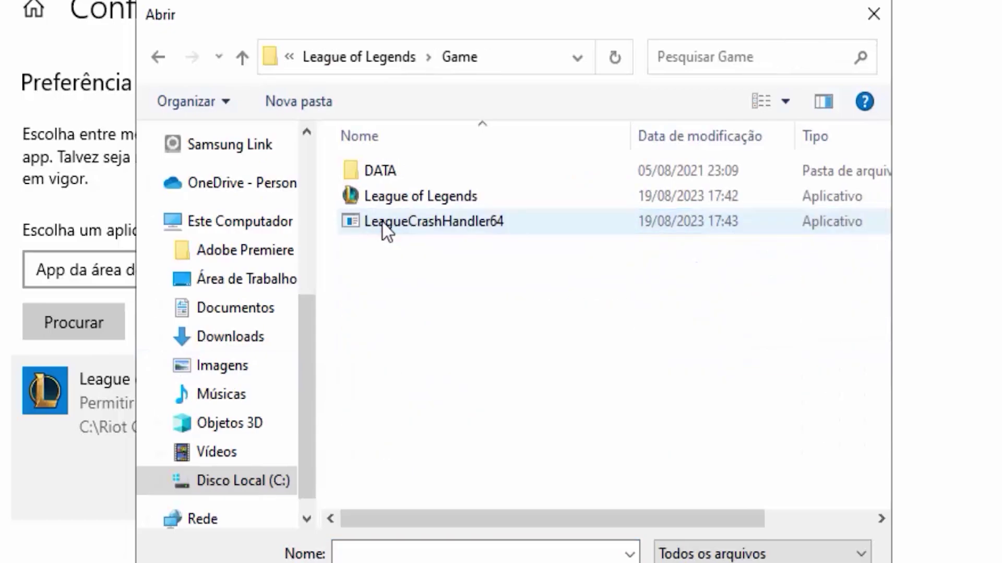
click(468, 196)
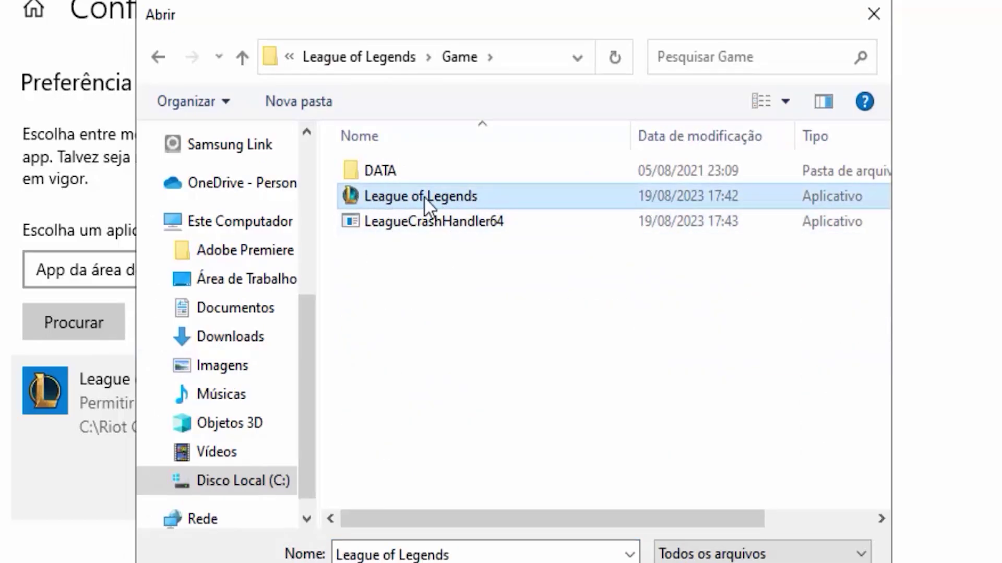
double_click(423, 197)
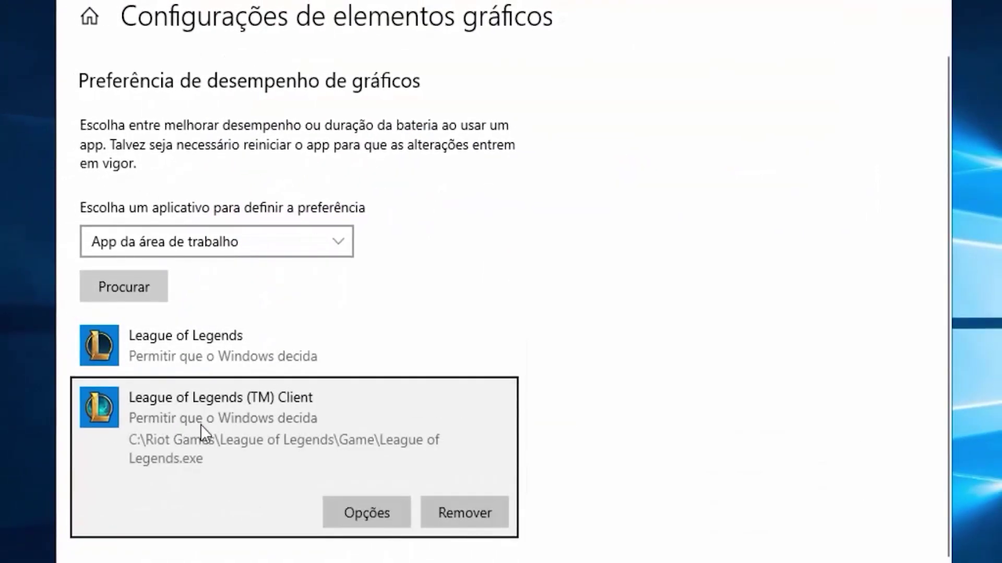
Set the graphics preference of the League of Legends entry (LeagueClient.exe) to Alto desempenho and save it
click(261, 372)
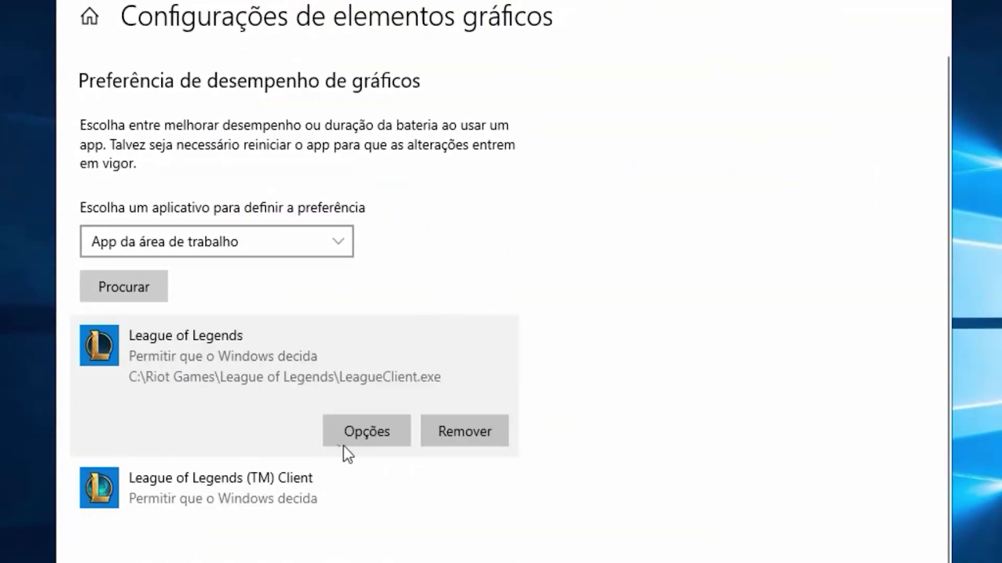
click(367, 433)
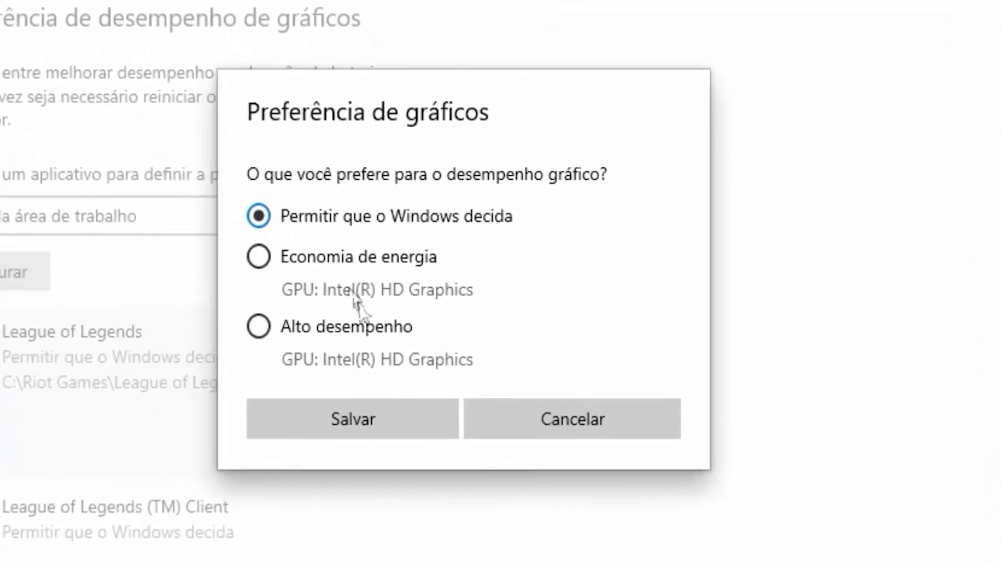
click(258, 328)
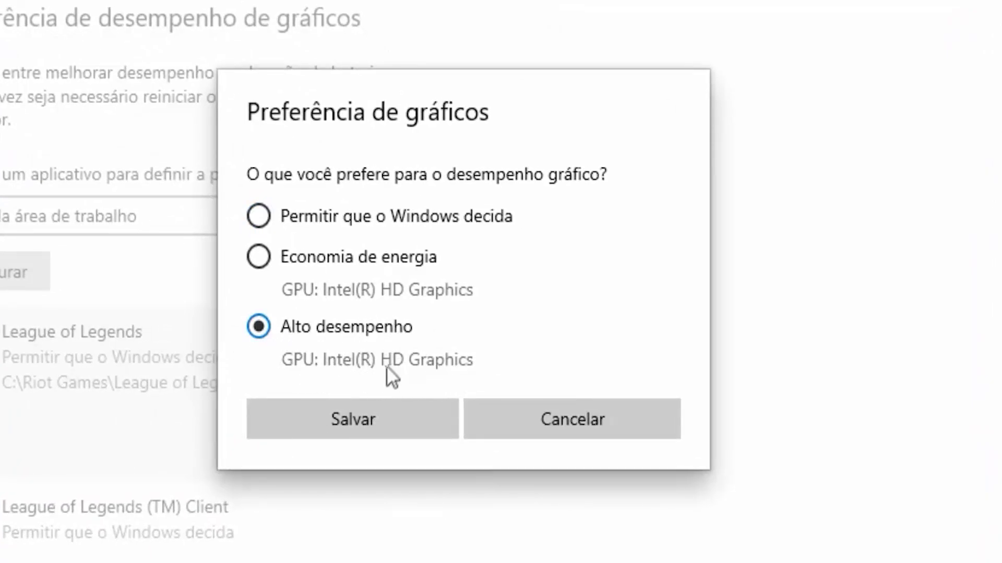
click(358, 423)
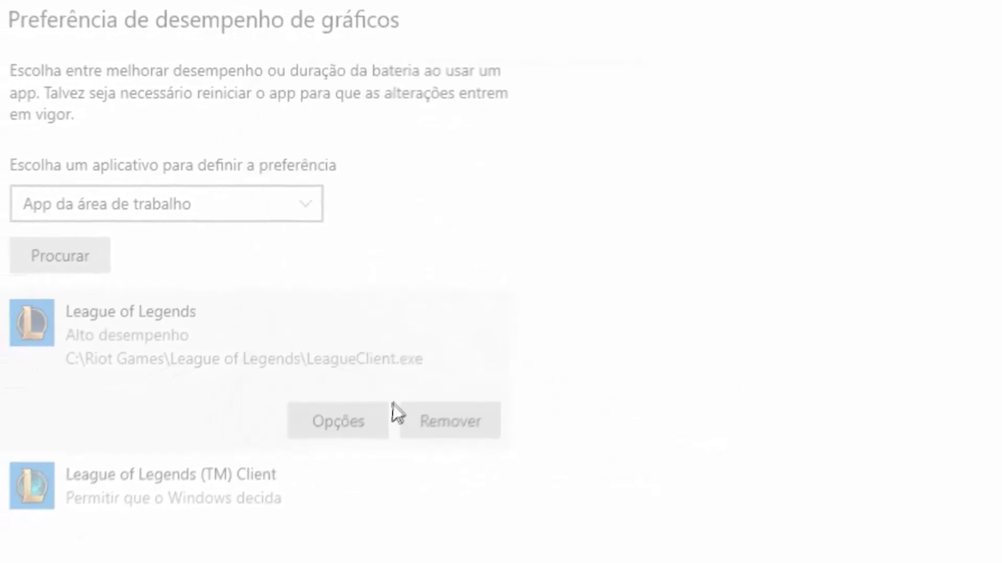
Set the graphics preference of League of Legends (TM) Client to Alto desempenho and save it
click(177, 415)
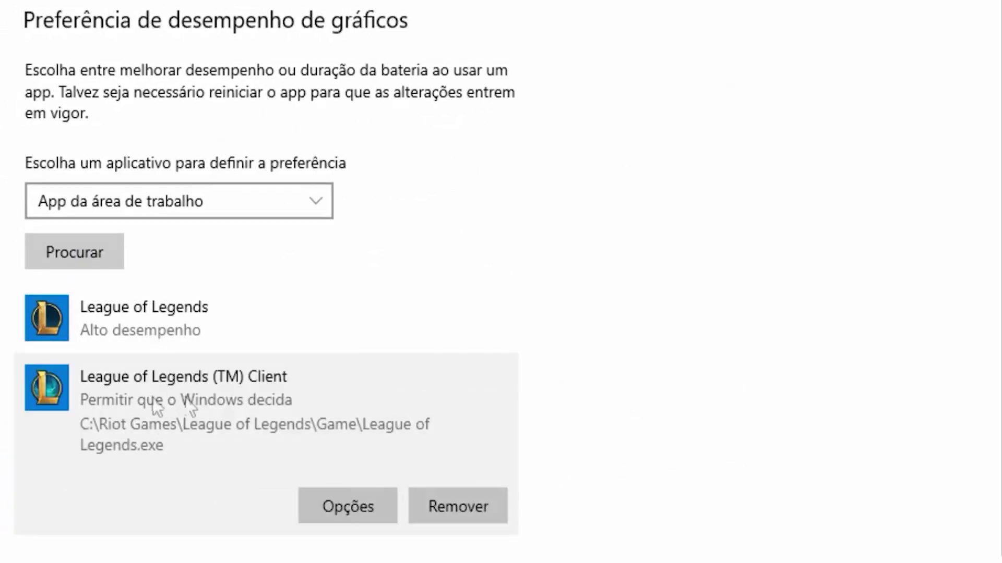
click(332, 509)
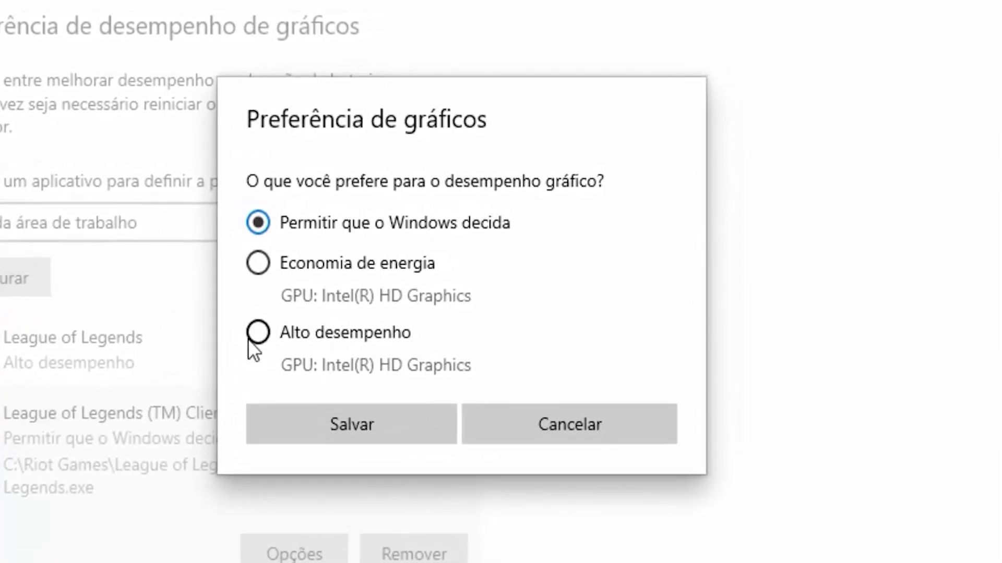
click(272, 337)
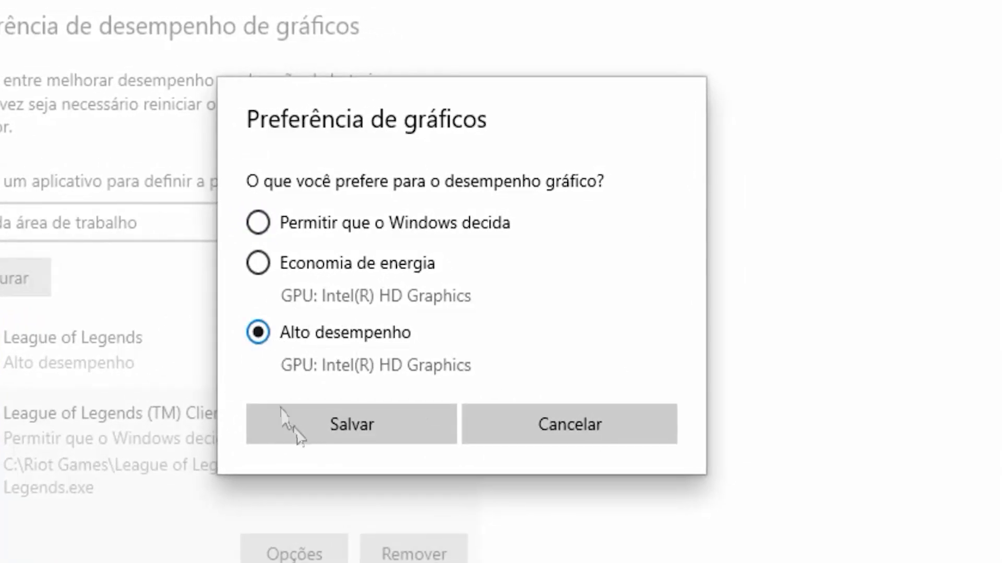
click(339, 427)
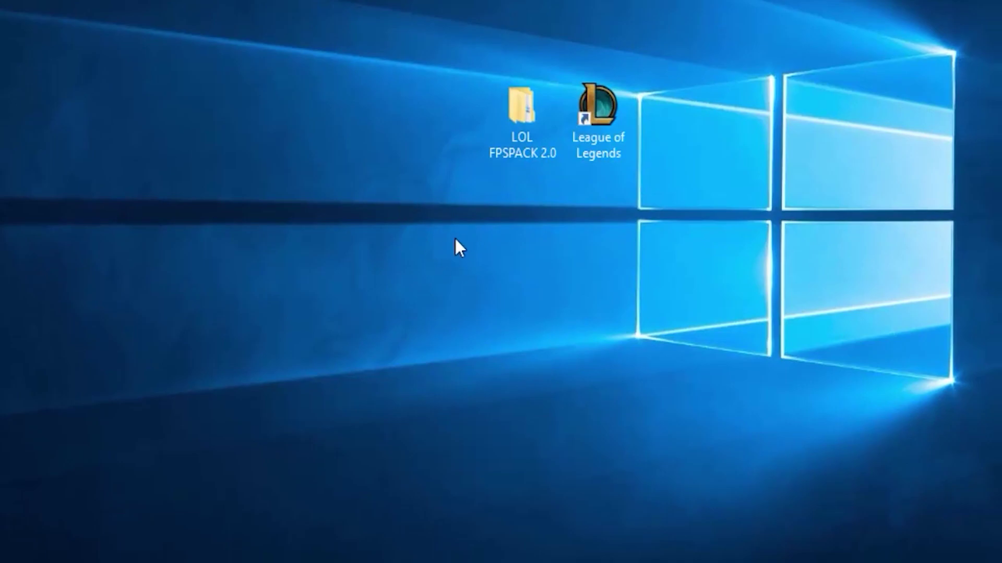
Launch the QuickCpuSetup-4.7.0.0-x64 installer from the QuickCPU 4.7 folder under Programas in LOL FPSPACK 2.0
double_click(516, 137)
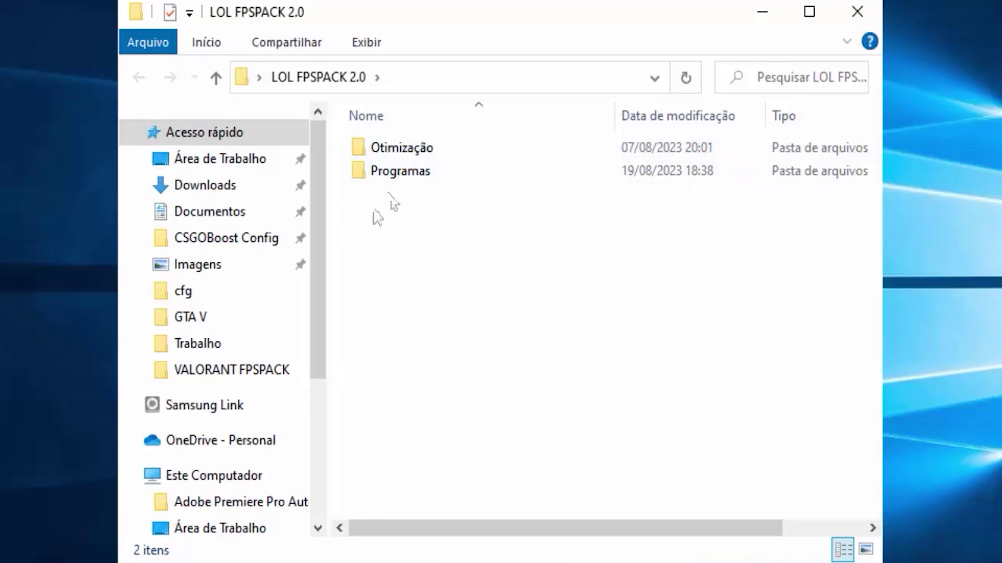
double_click(397, 171)
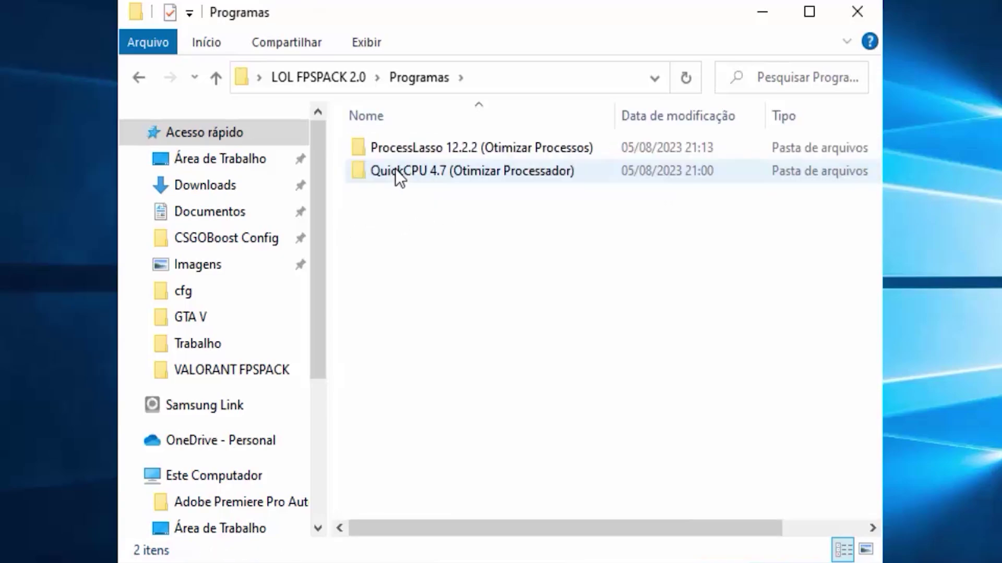
click(384, 179)
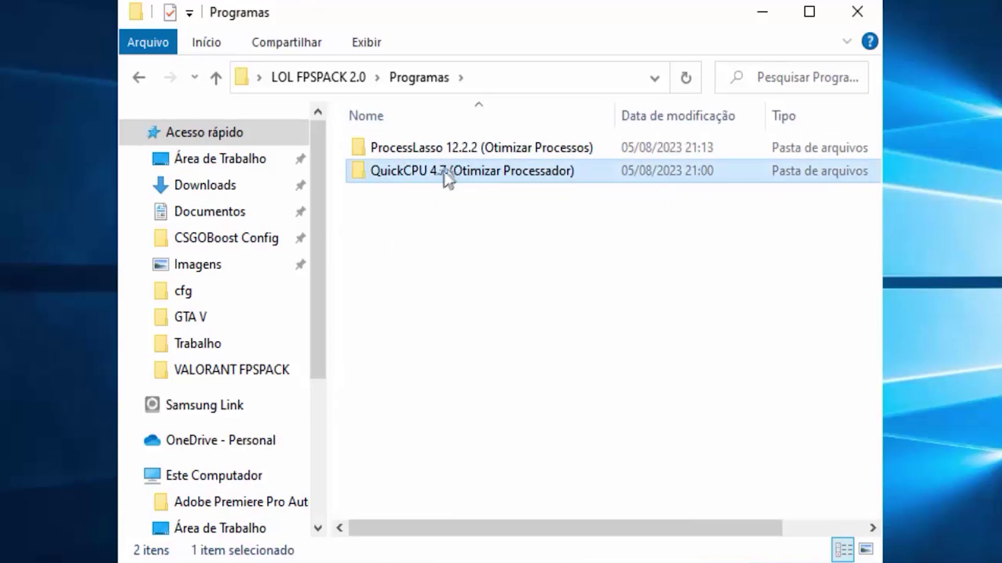
double_click(399, 173)
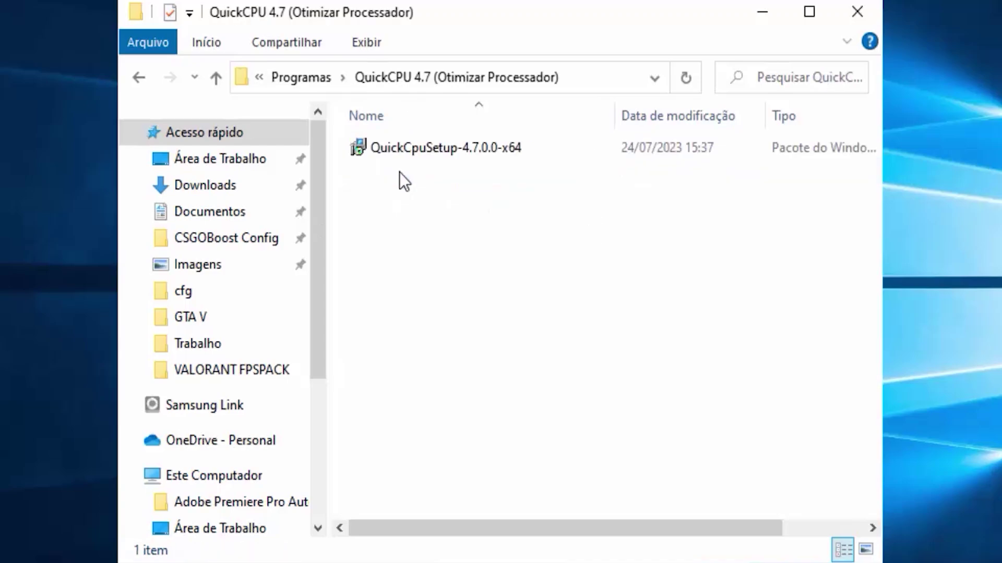
click(400, 158)
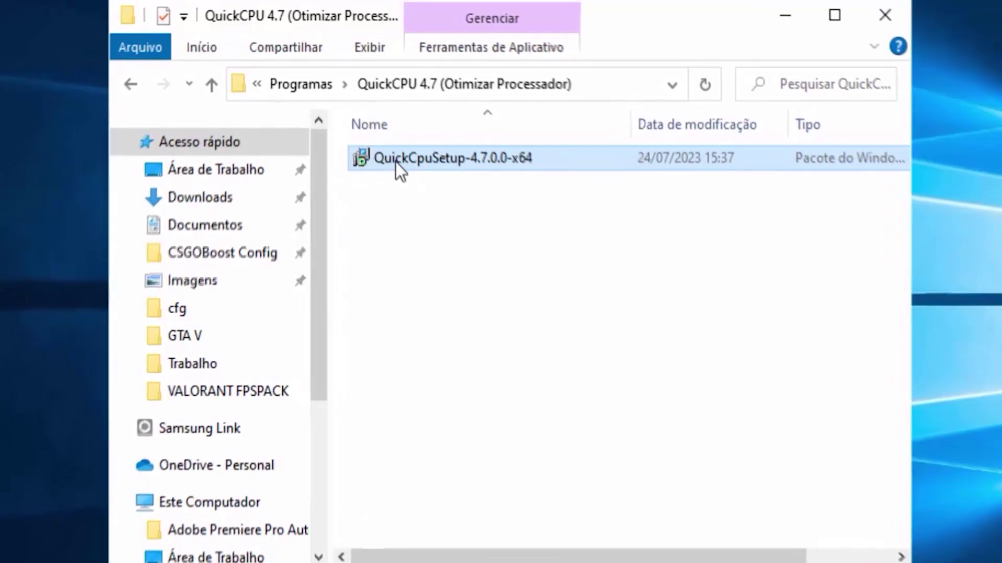
double_click(396, 162)
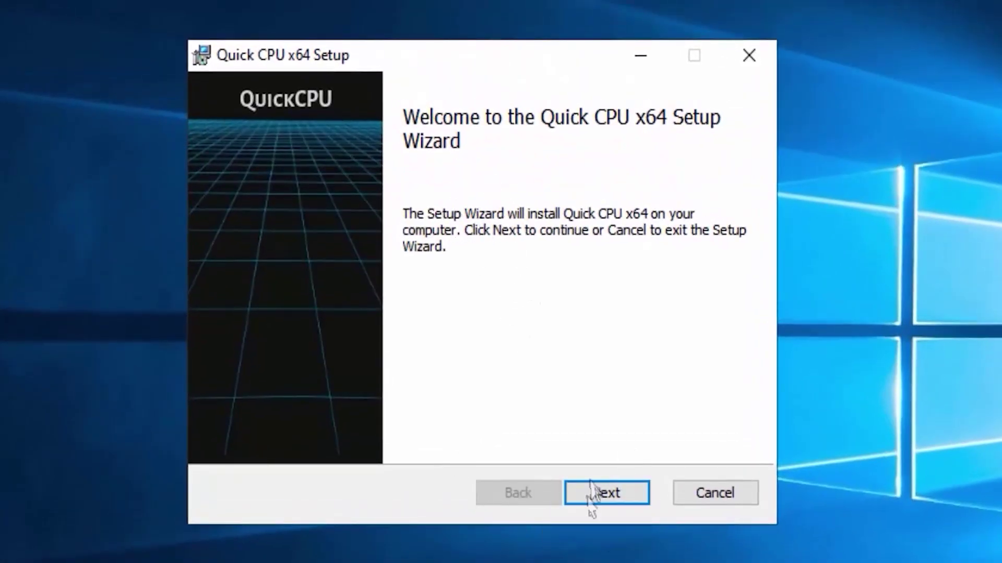
Install Quick CPU x64 to C:\Program Files\QuickCPU\, accepting the license agreement, and launch it on finishing
click(609, 499)
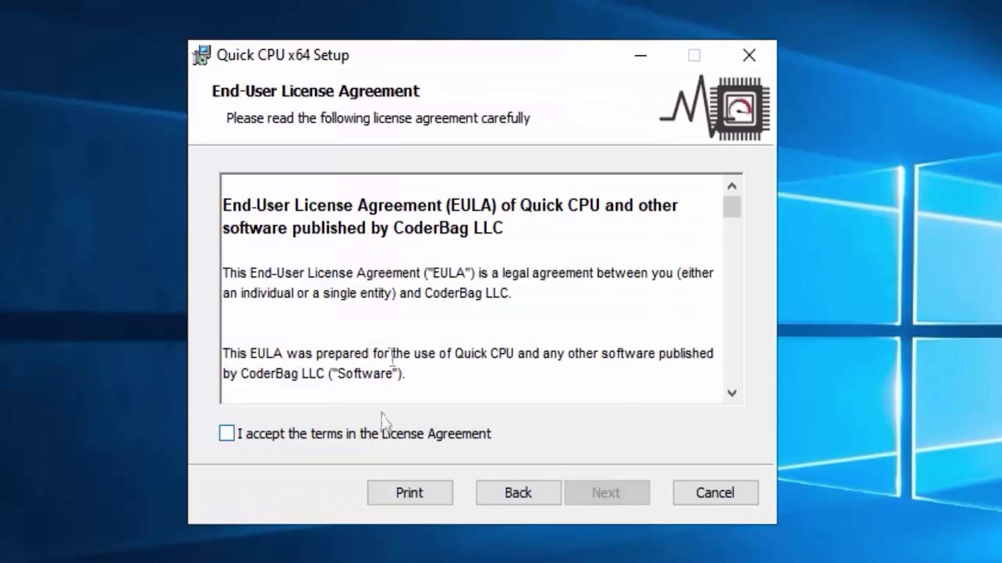
click(224, 437)
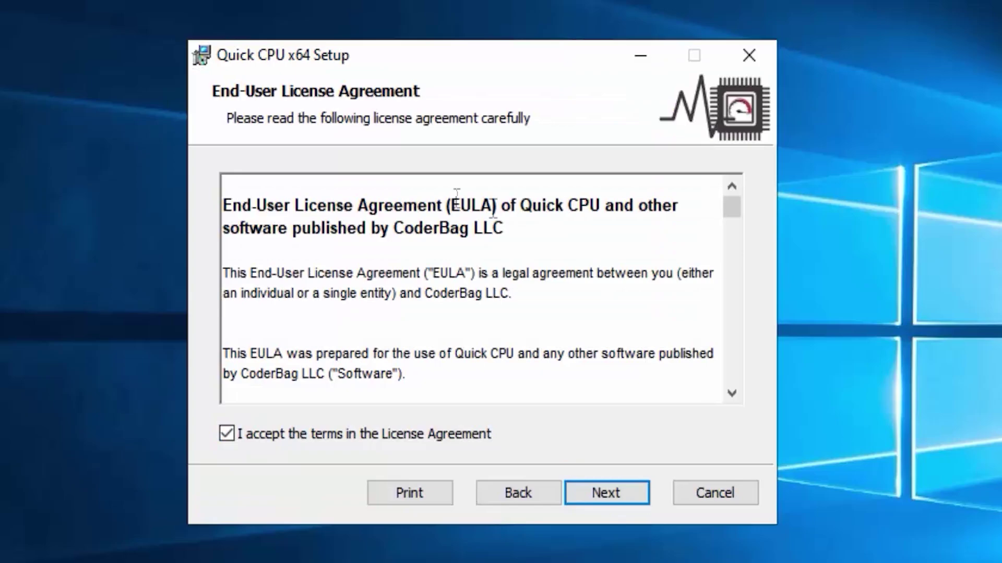
click(608, 496)
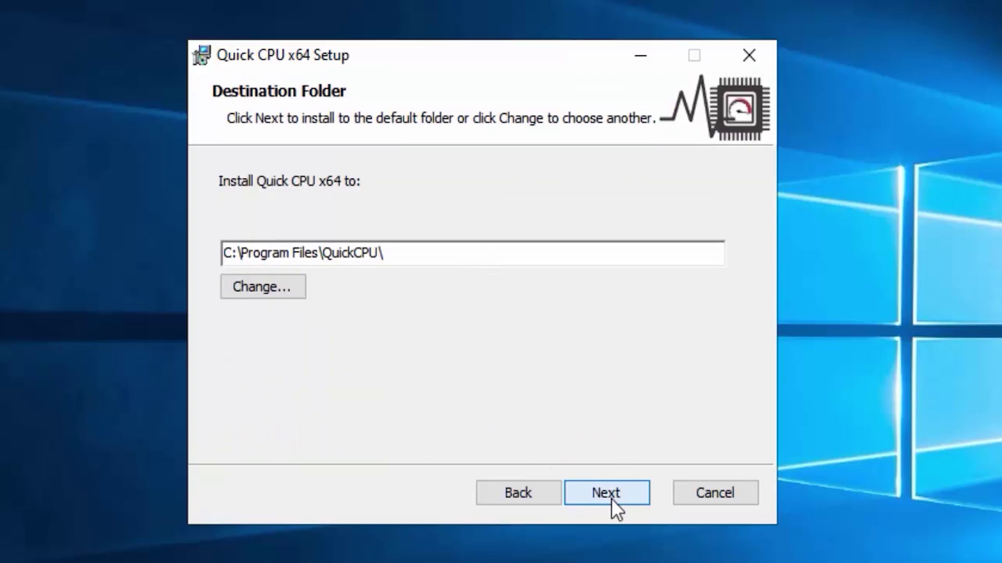
click(609, 495)
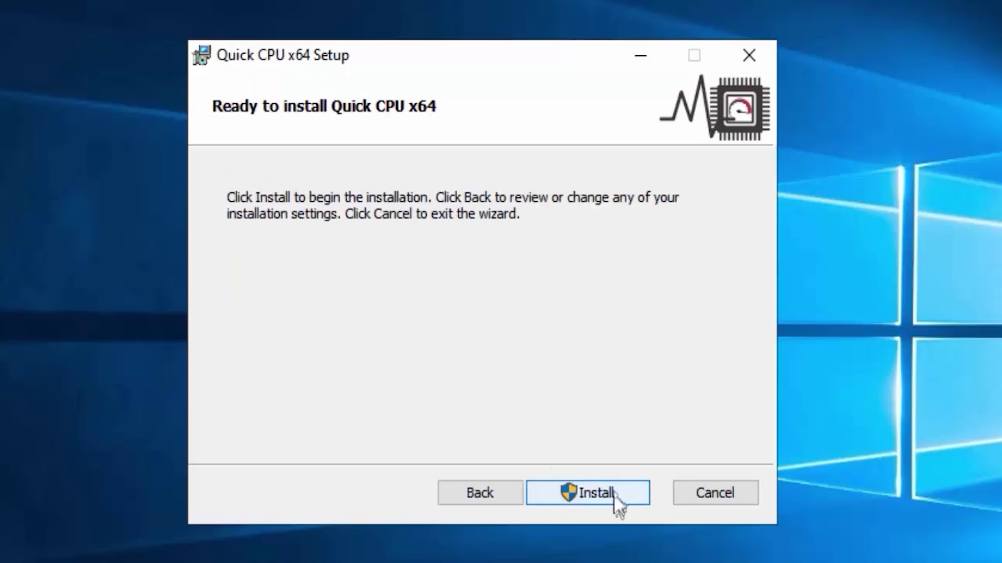
click(593, 498)
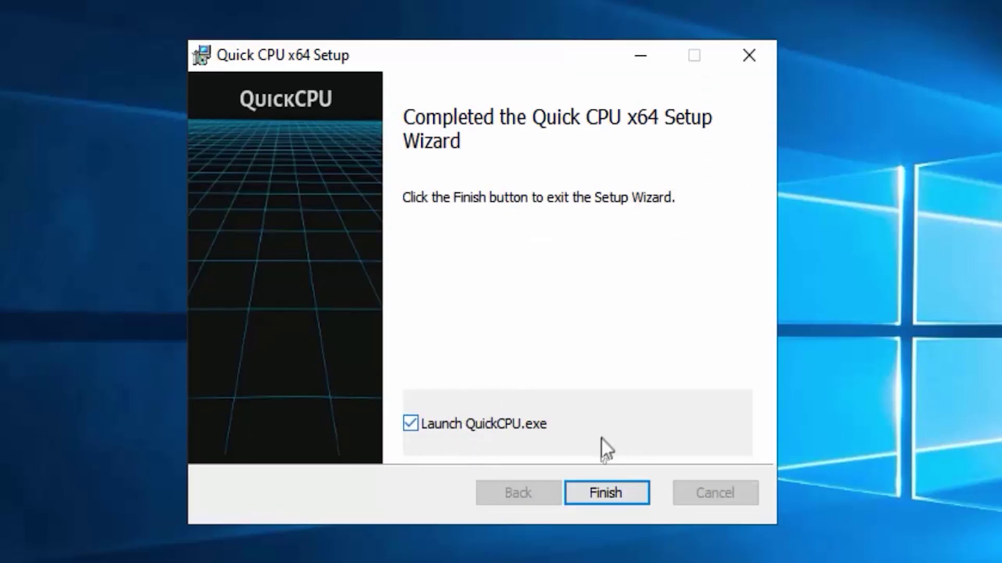
click(606, 492)
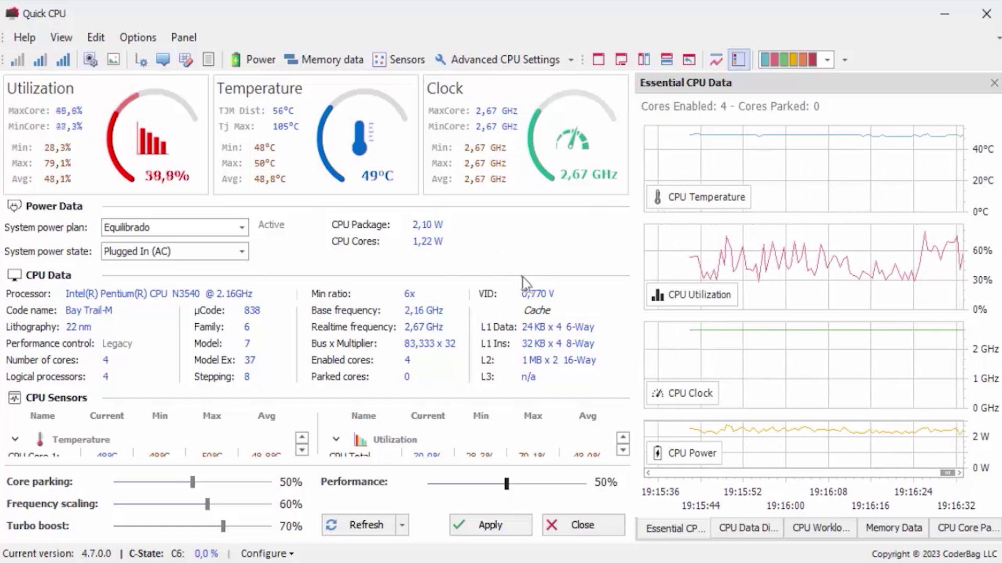
Apply the Maximum performance settings in Quick CPU with the QuickCpu power plan activated
click(69, 67)
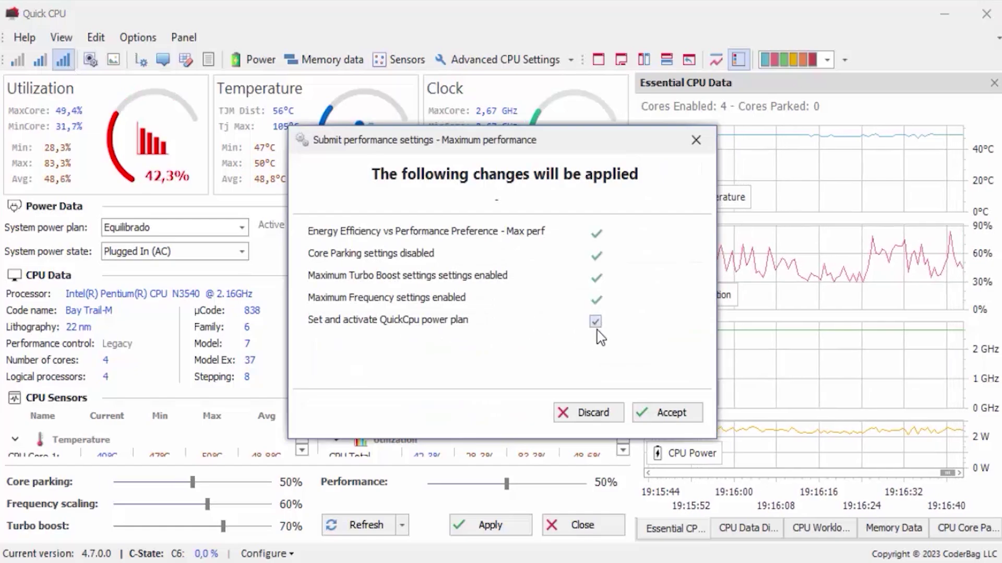
click(686, 416)
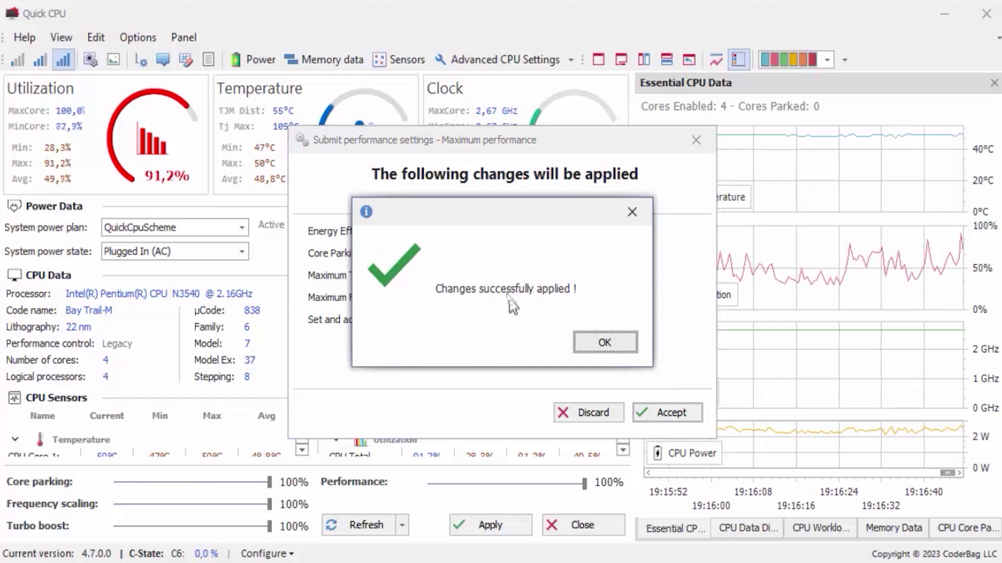
click(587, 341)
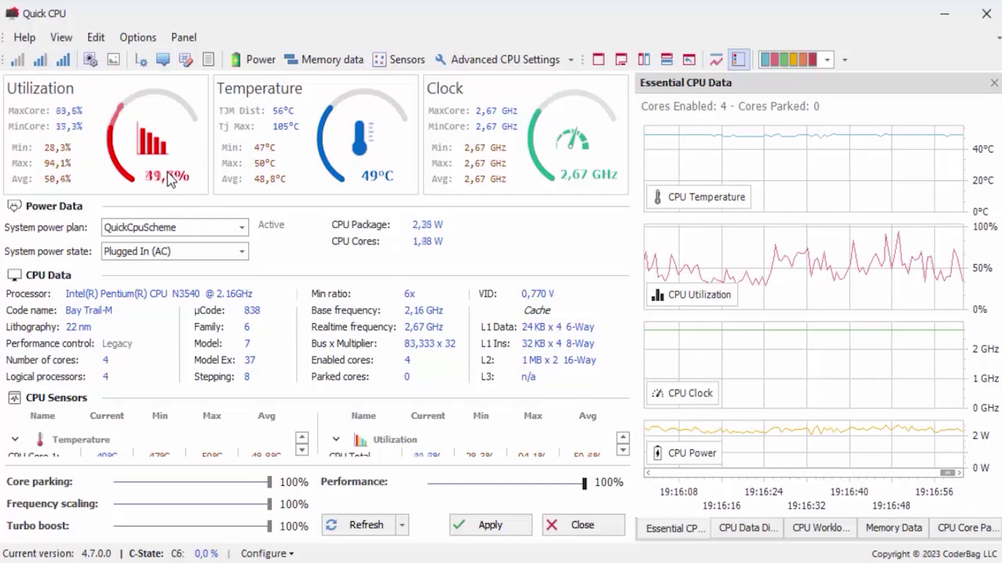
click(490, 533)
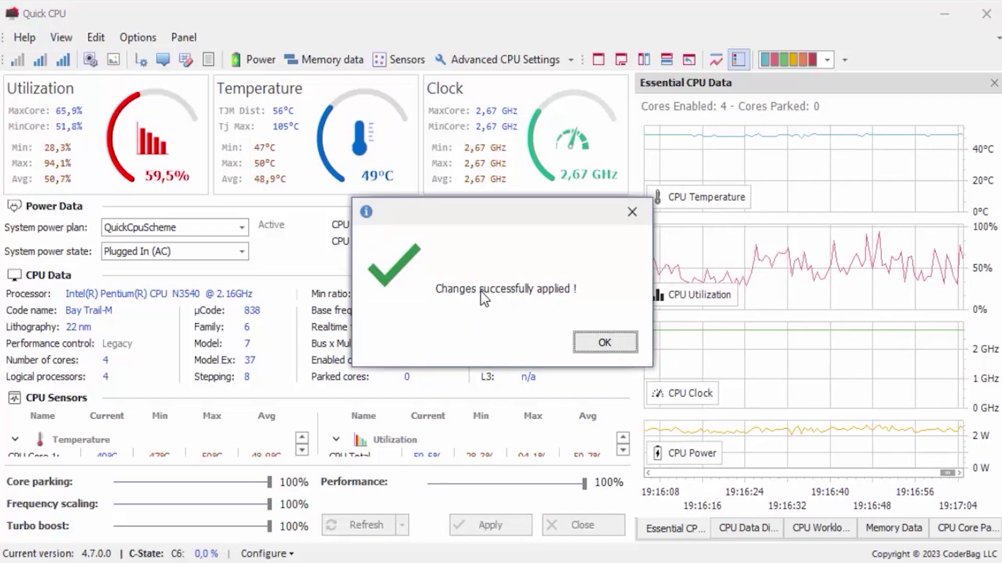
click(604, 342)
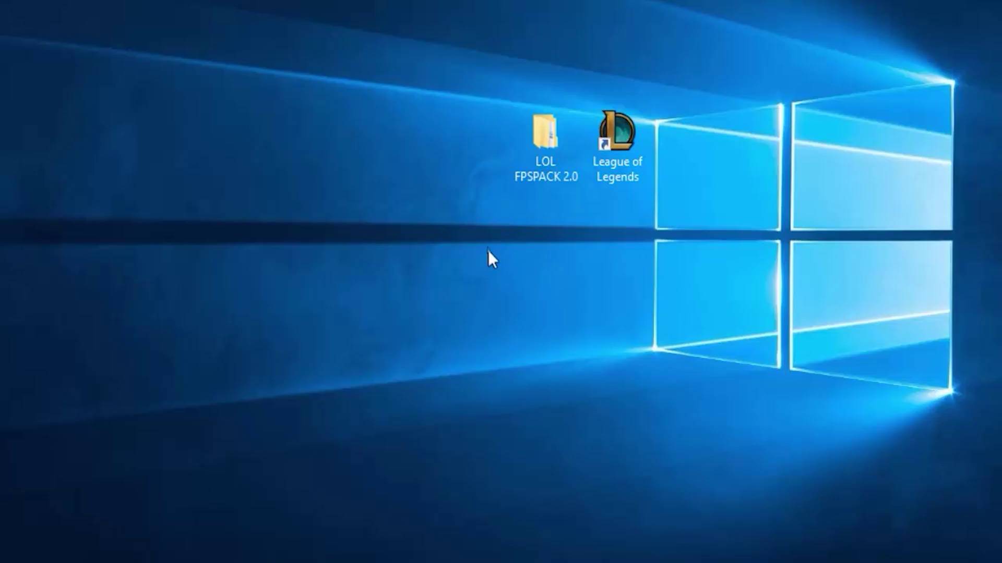
Launch the processlassosetup64 installer from the ProcessLasso 12.2.2 folder under Programas in LOL FPSPACK 2.0
double_click(538, 146)
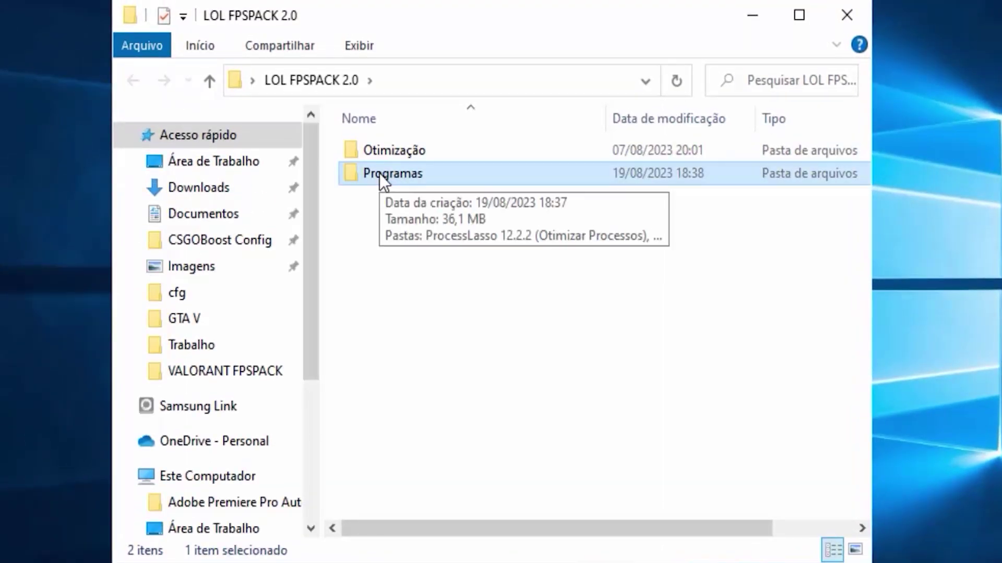
double_click(379, 173)
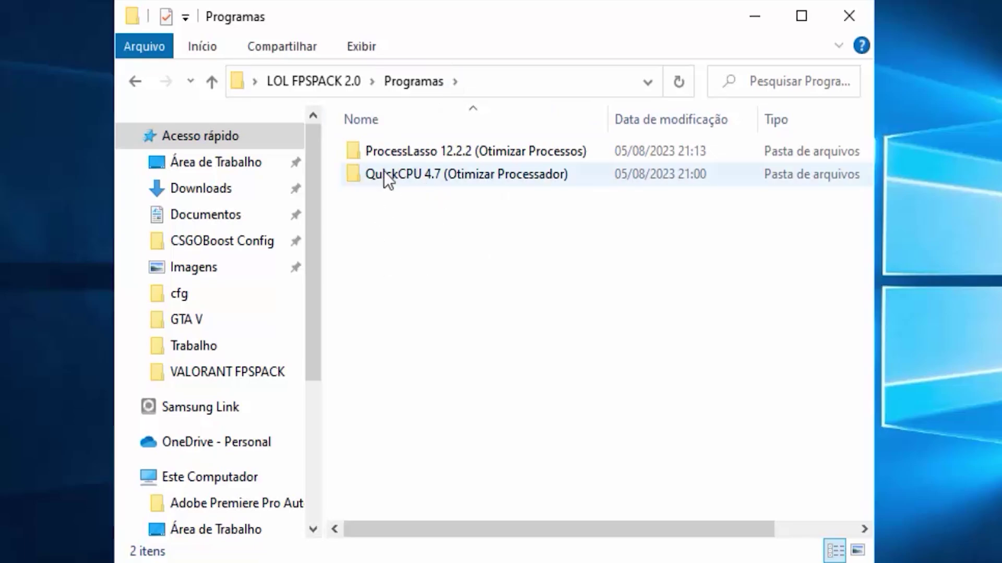
click(469, 151)
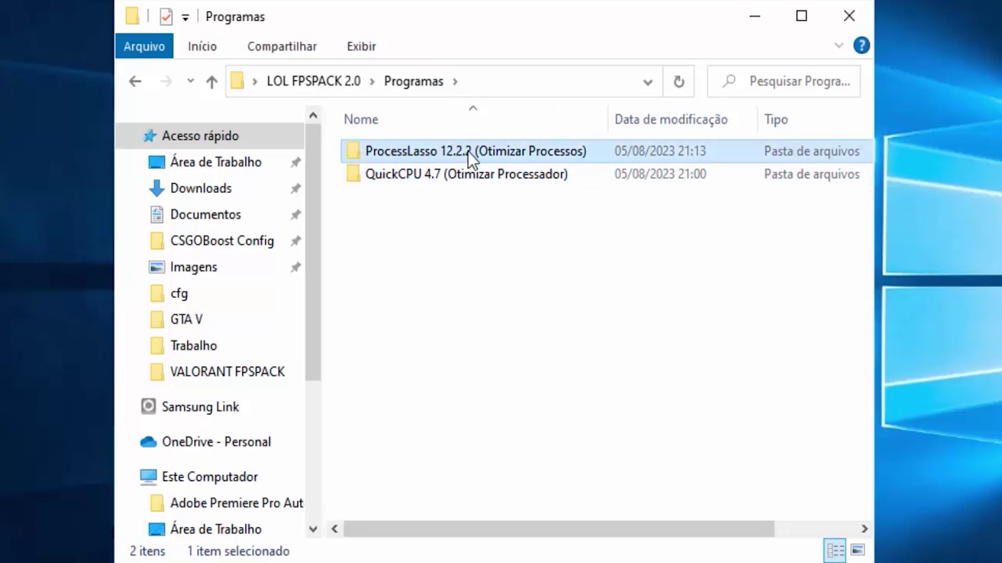
double_click(399, 149)
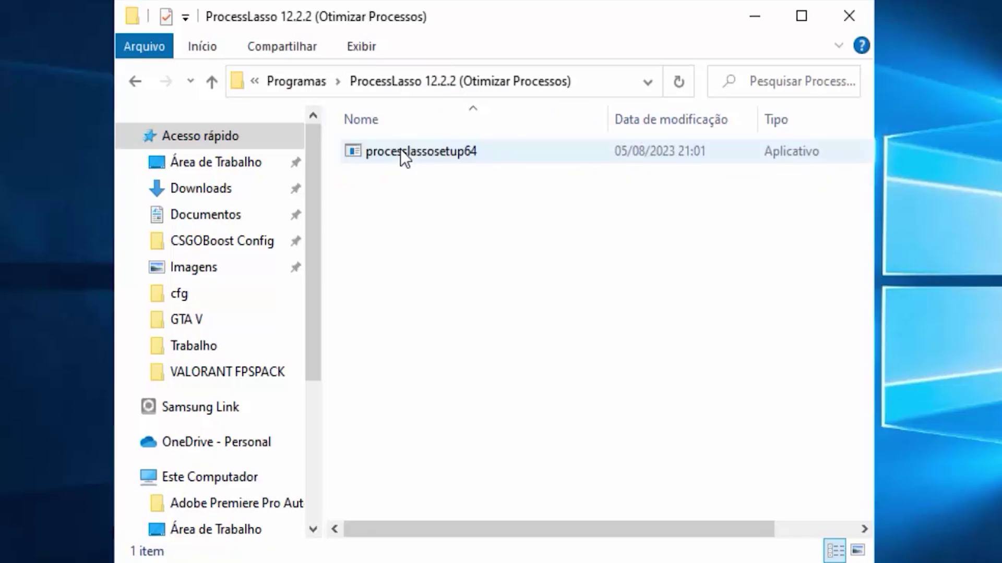
click(412, 153)
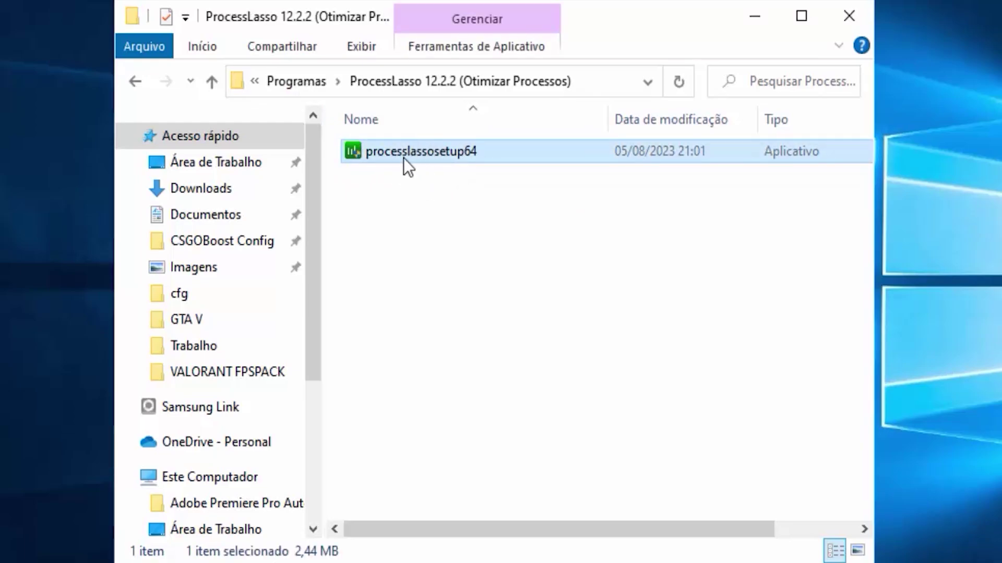
double_click(402, 157)
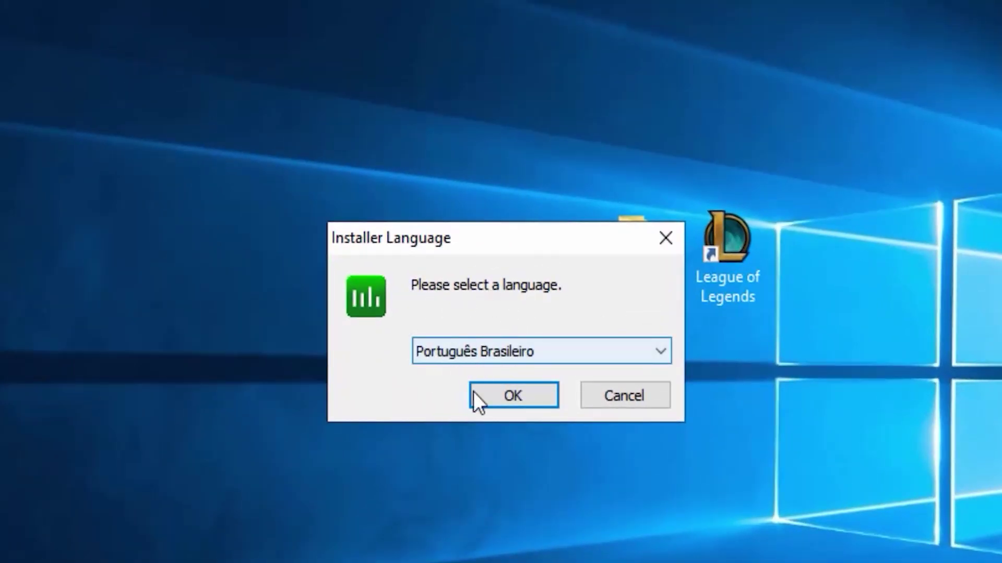
Install Process Lasso in Português Brasileiro with the default components to C:\Program Files\Process Lasso, accepting the license
click(513, 396)
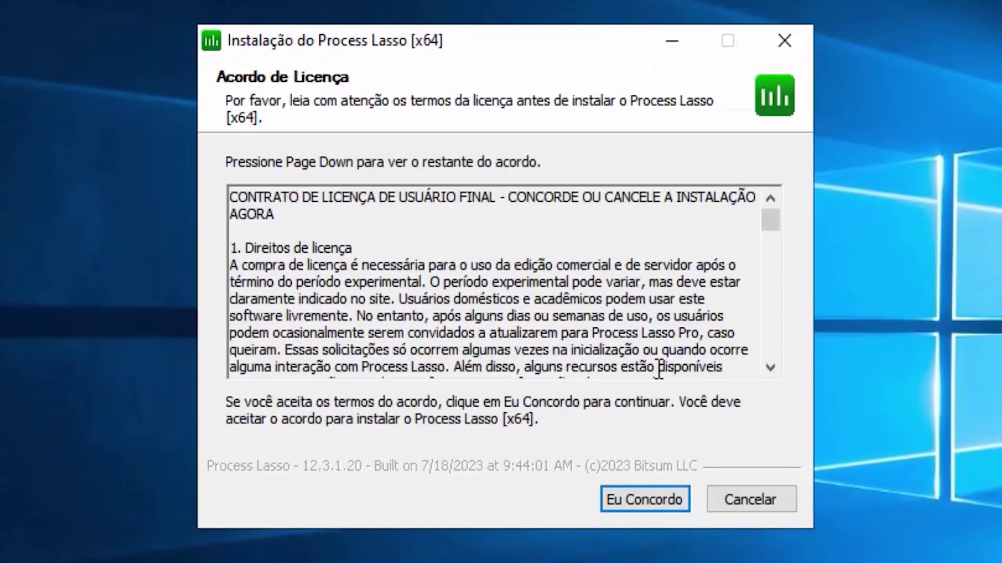
click(641, 499)
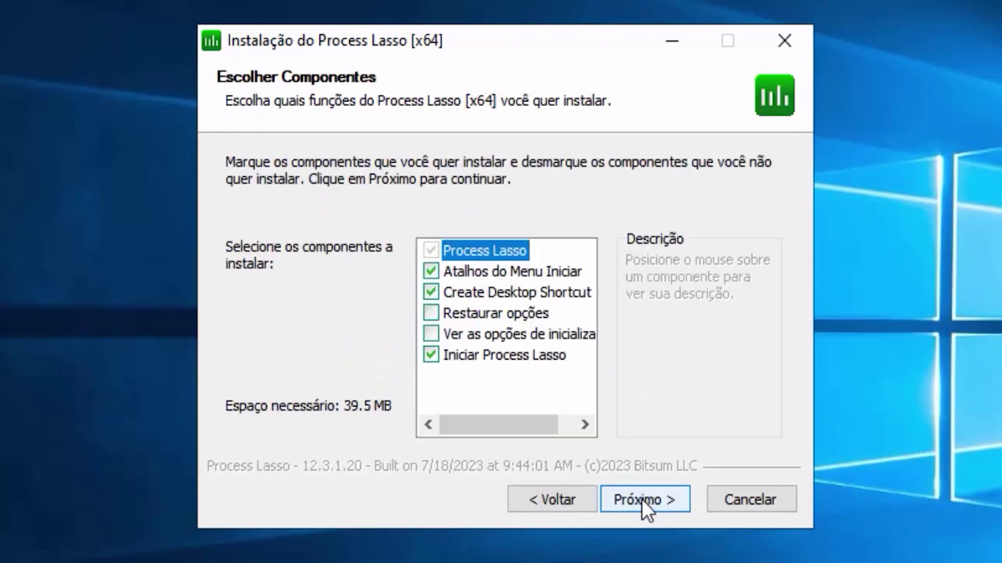
click(642, 499)
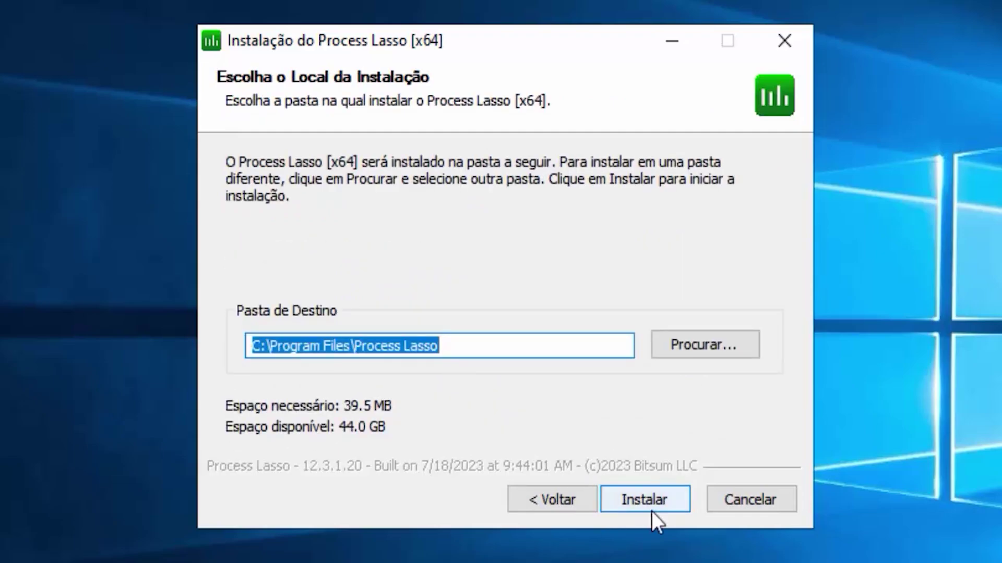
click(643, 499)
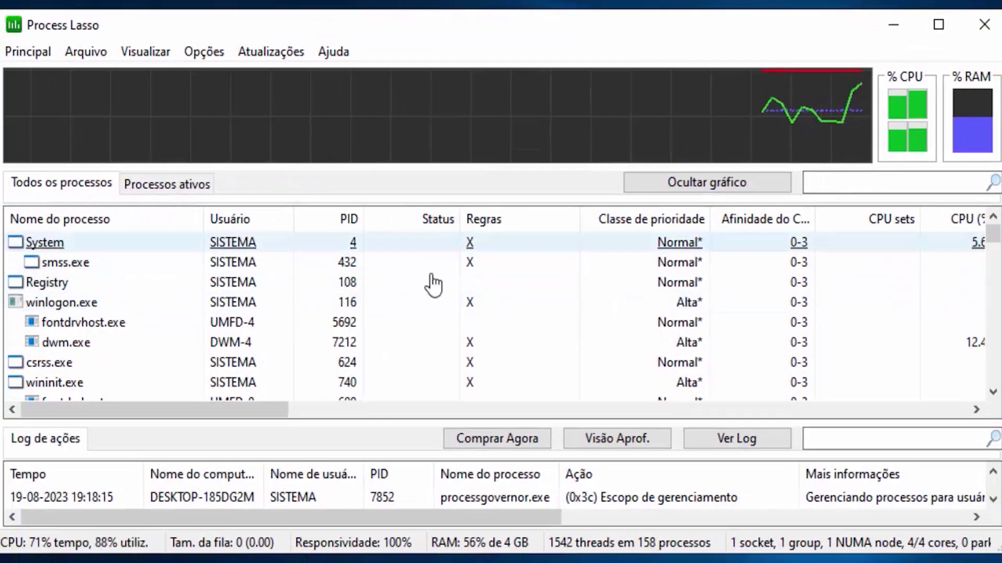
Check that ProBalance is enabled in Process Lasso's main options
click(23, 49)
mouse_move(40, 165)
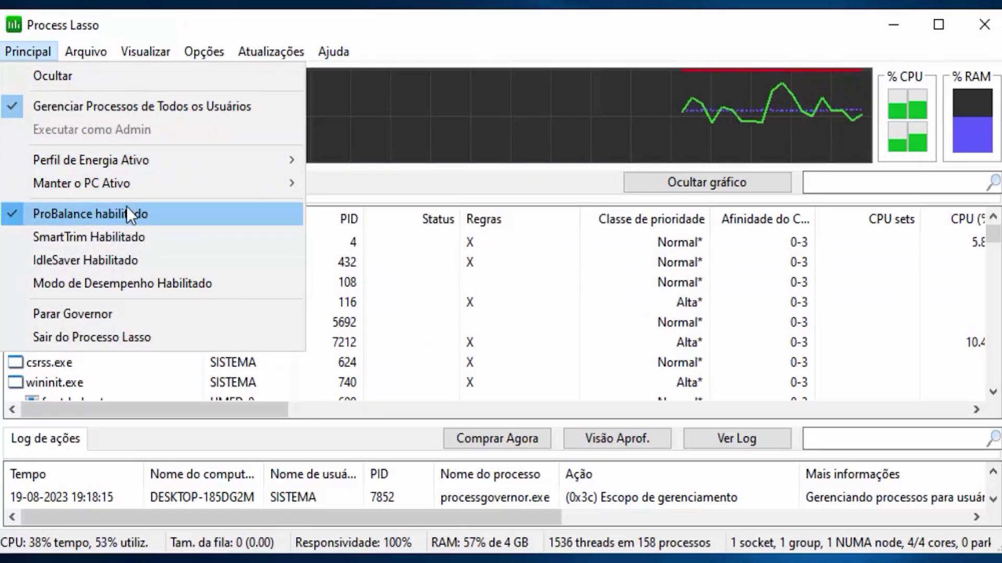
click(59, 211)
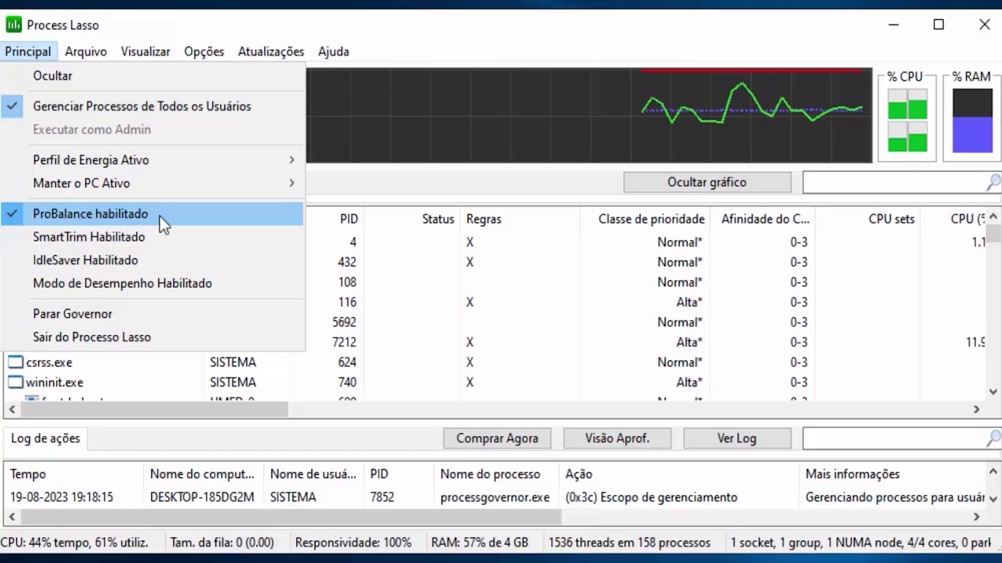
click(459, 184)
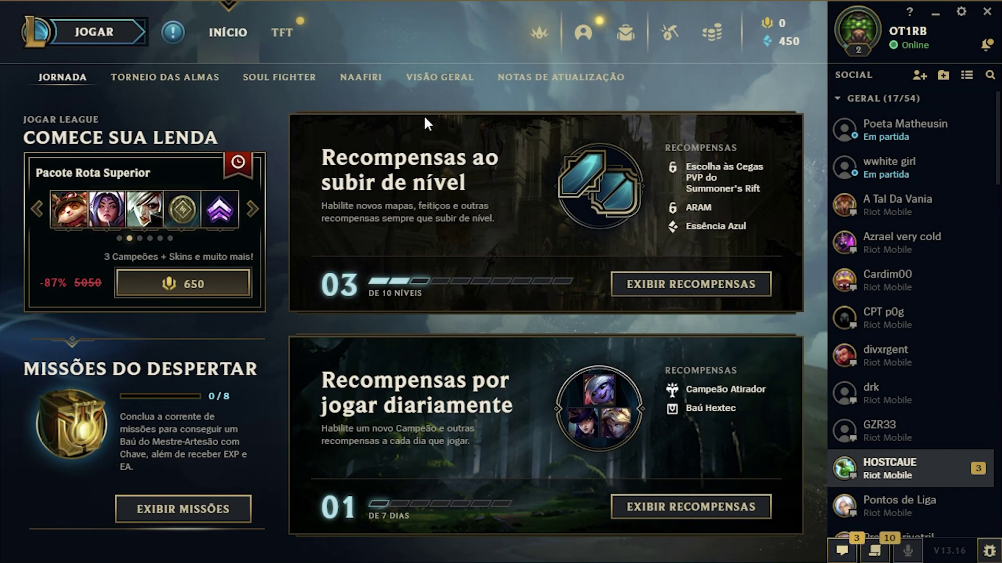
In the League of Legends client's general settings, enable Configuração Leve mode and set the window size to 1024 x 576
click(961, 13)
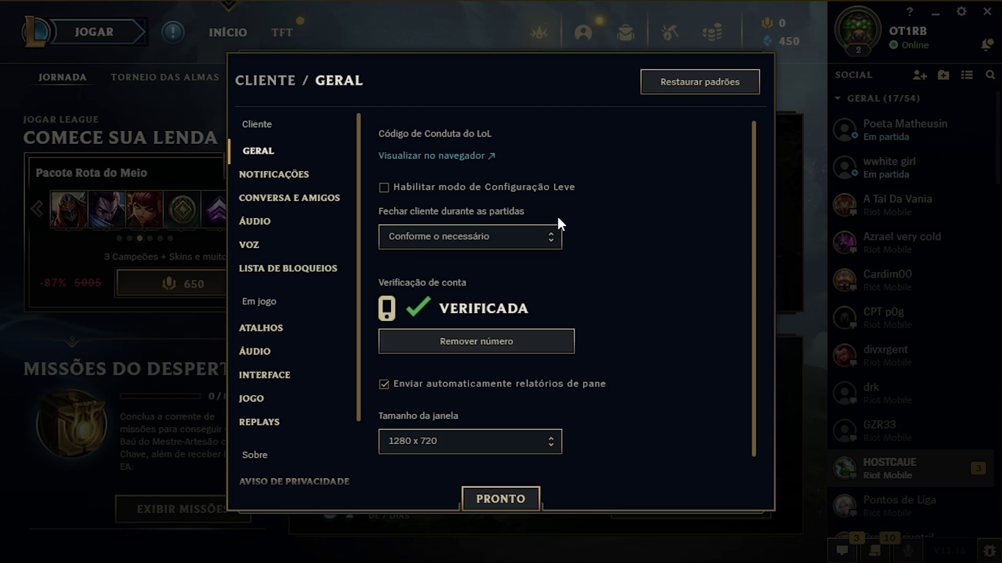
mouse_move(504, 189)
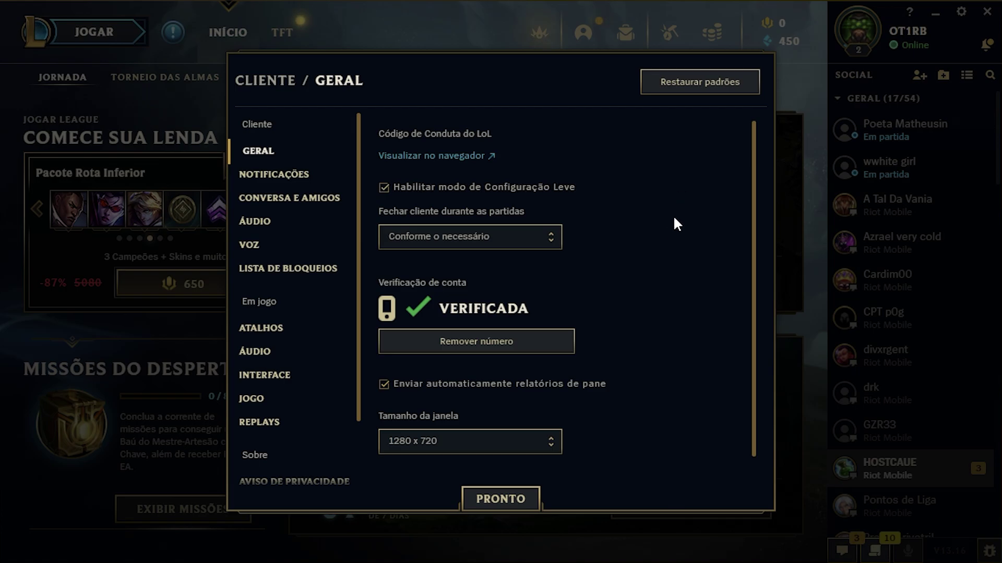
scroll(552, 369, down, 1)
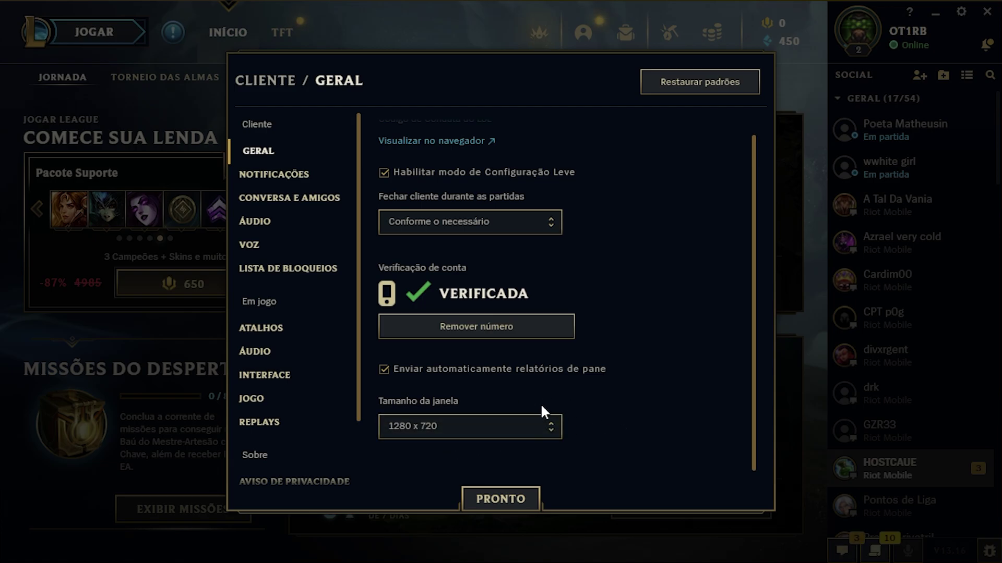
click(514, 431)
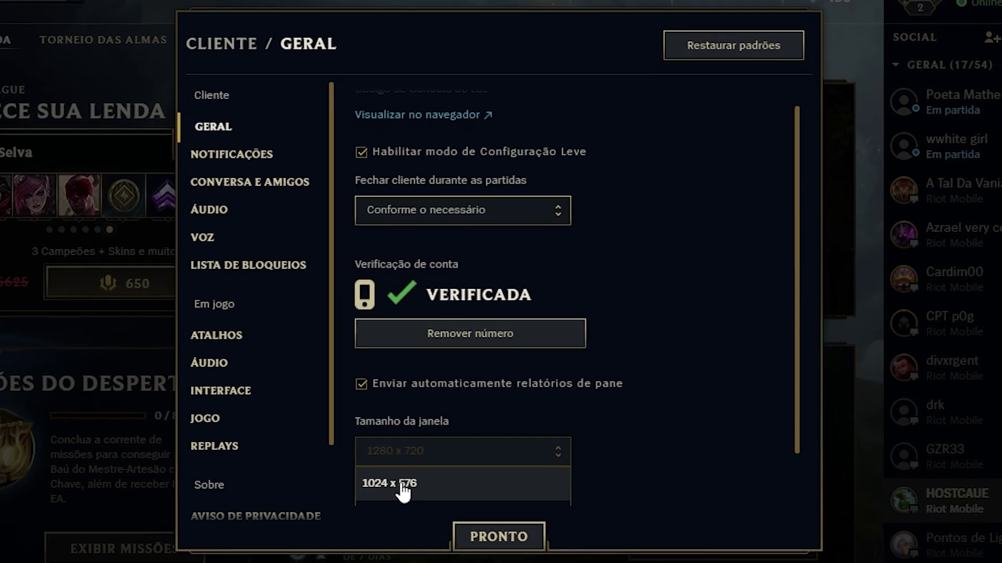
click(425, 455)
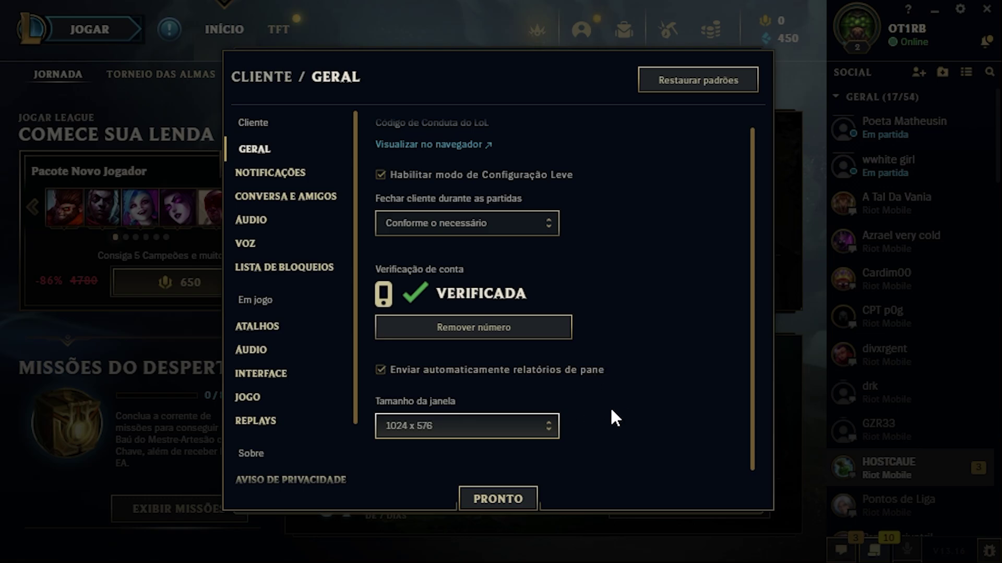
Confirm the League client settings, start a match and move the champion on the spawn platform
click(516, 499)
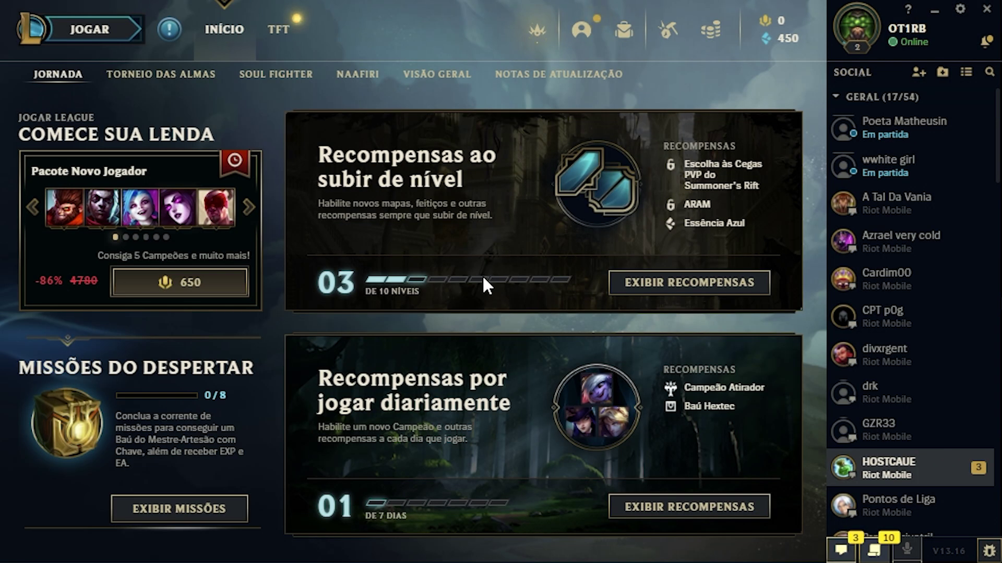
click(88, 28)
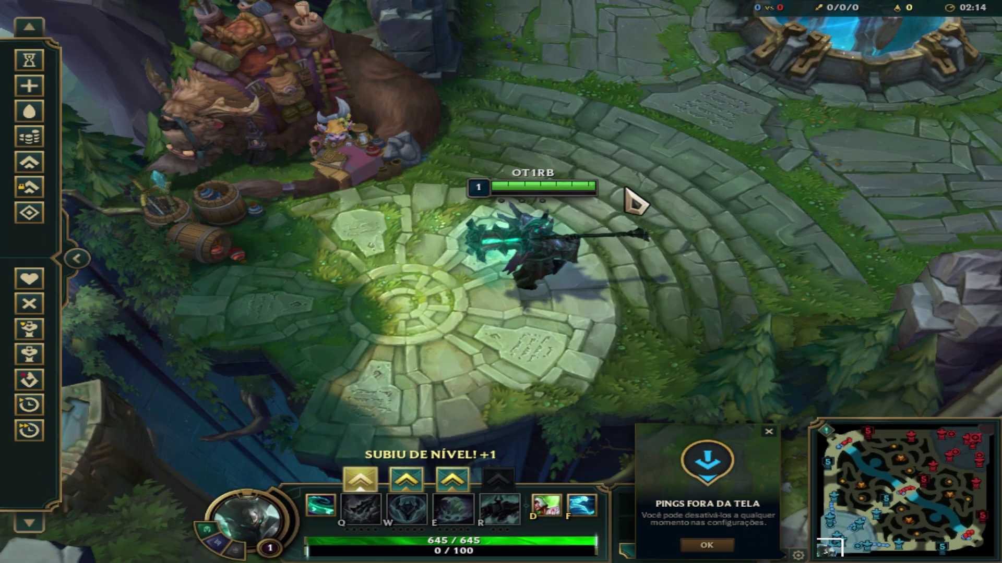
right_click(488, 234)
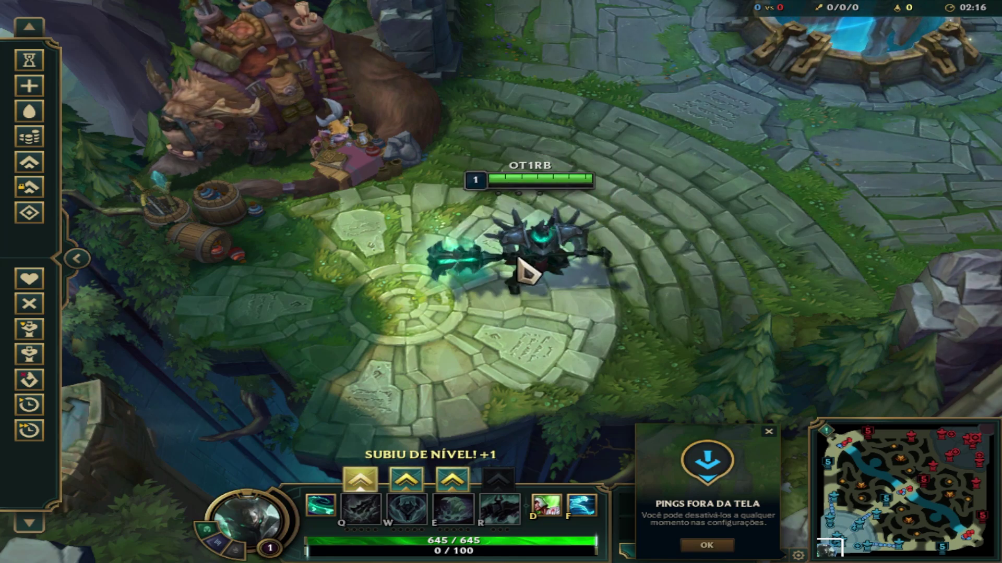
In the match's video options, lower the overall graphics quality to Muito baixa and limit the frame rate to 120 FPS
key(Escape)
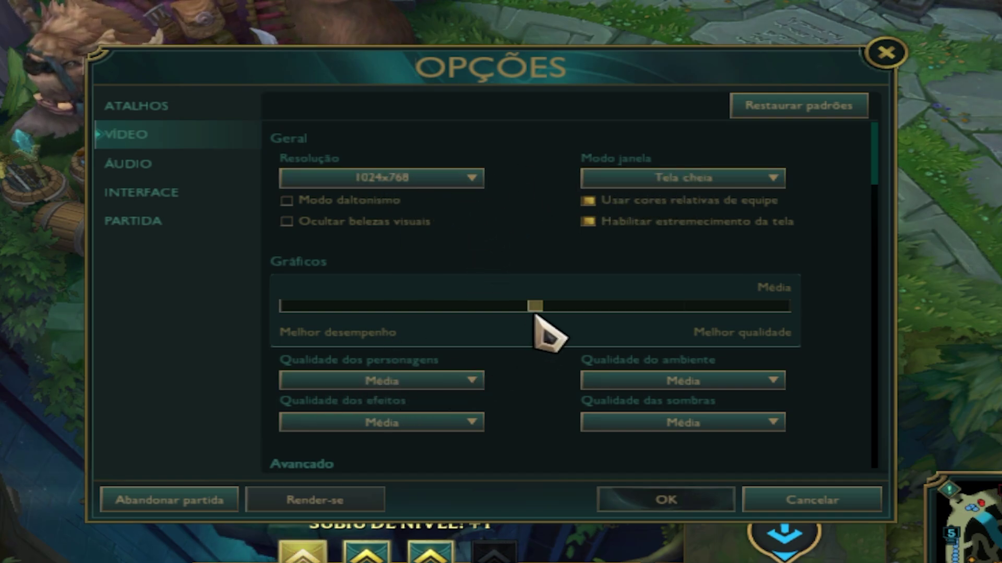
drag(535, 308, 280, 336)
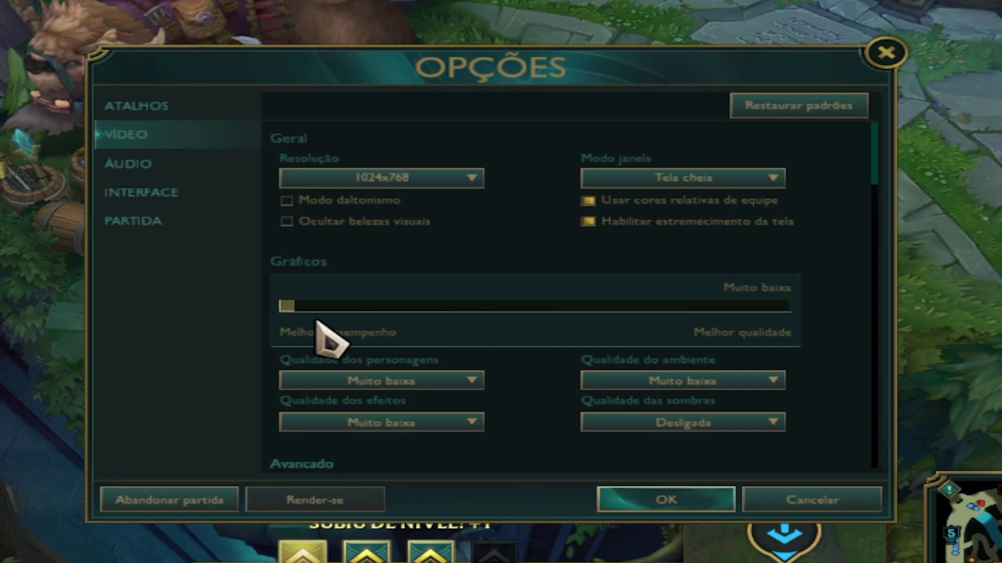
scroll(543, 365, down, 5)
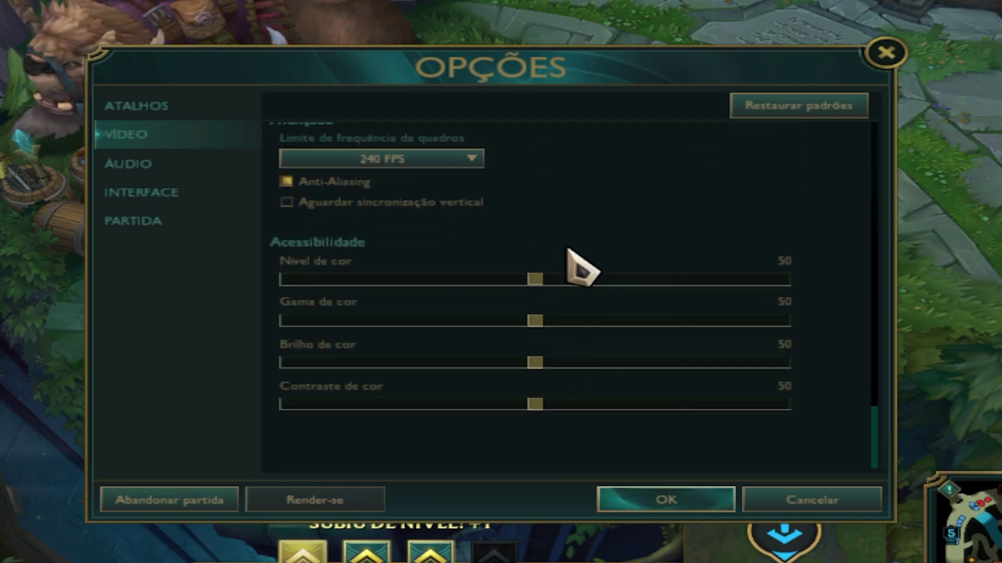
scroll(574, 298, up, 2)
click(378, 279)
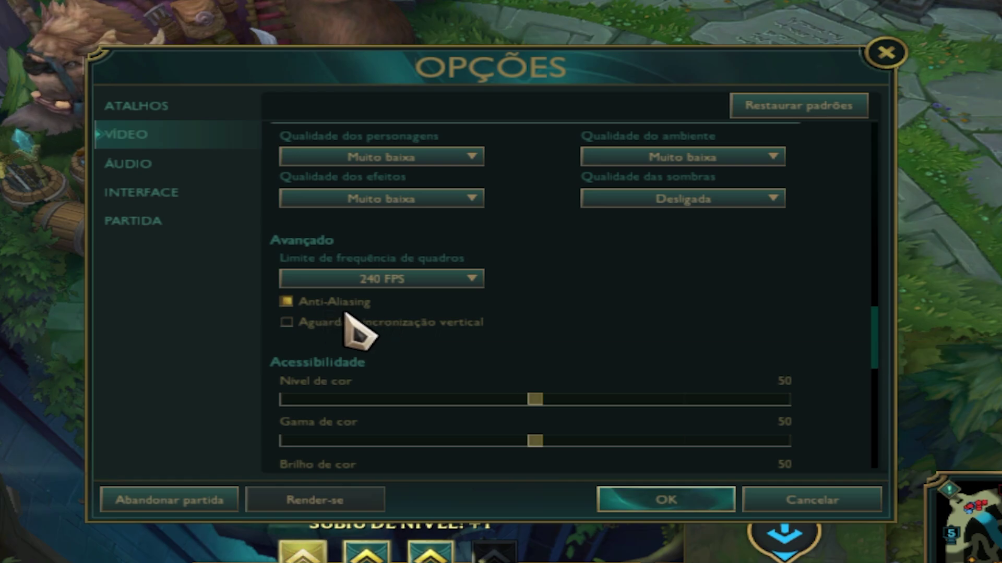
click(401, 281)
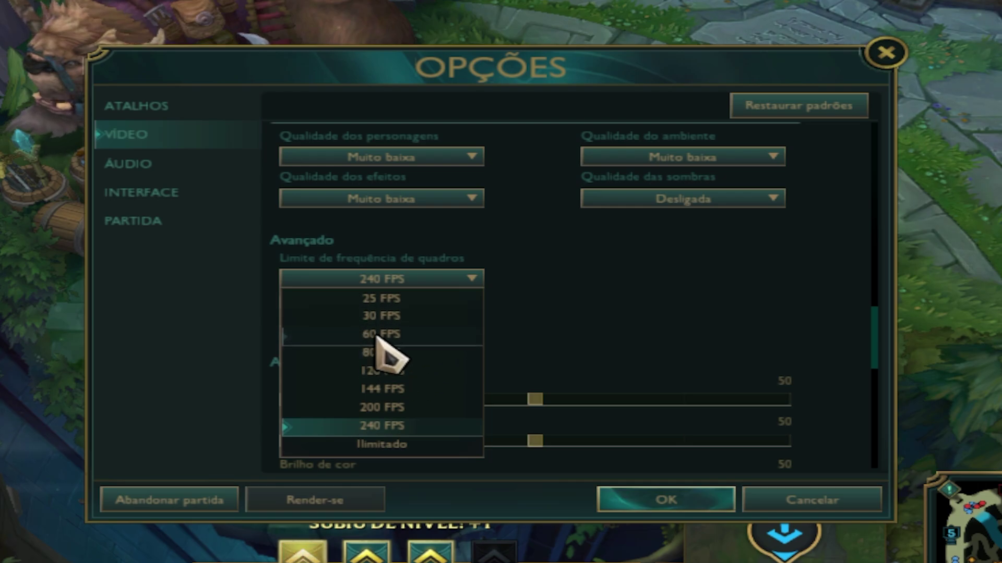
click(390, 371)
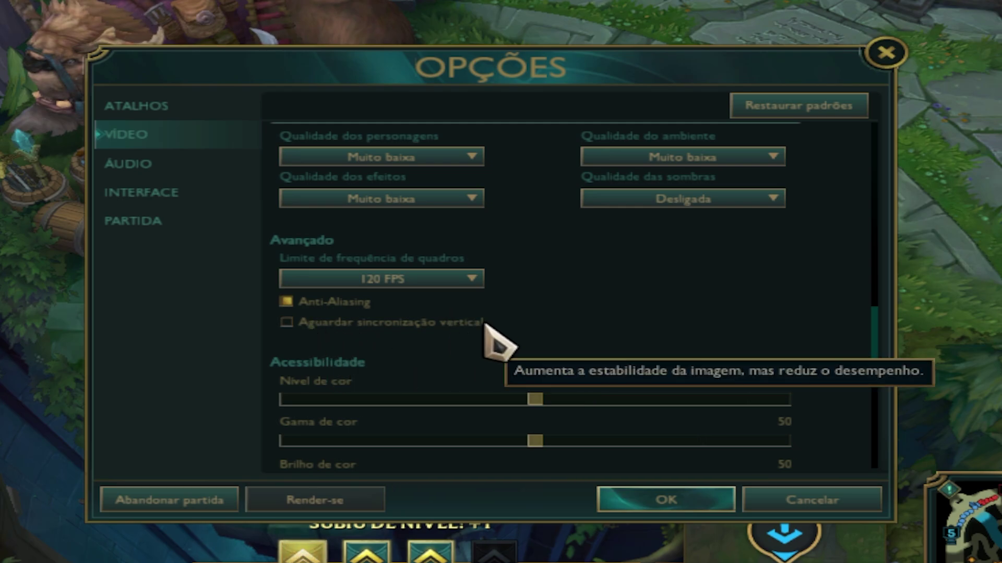
scroll(485, 325, up, 5)
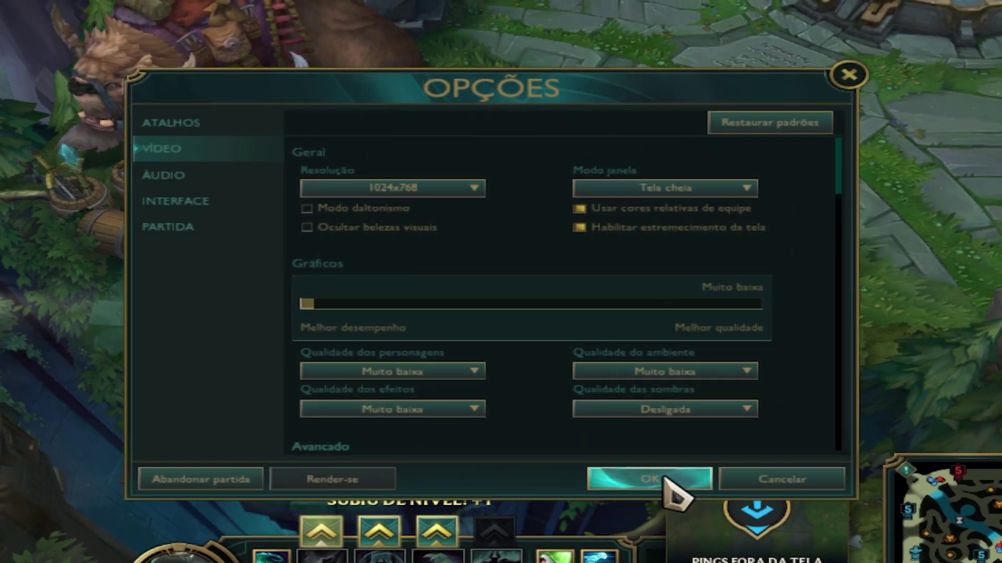
click(662, 477)
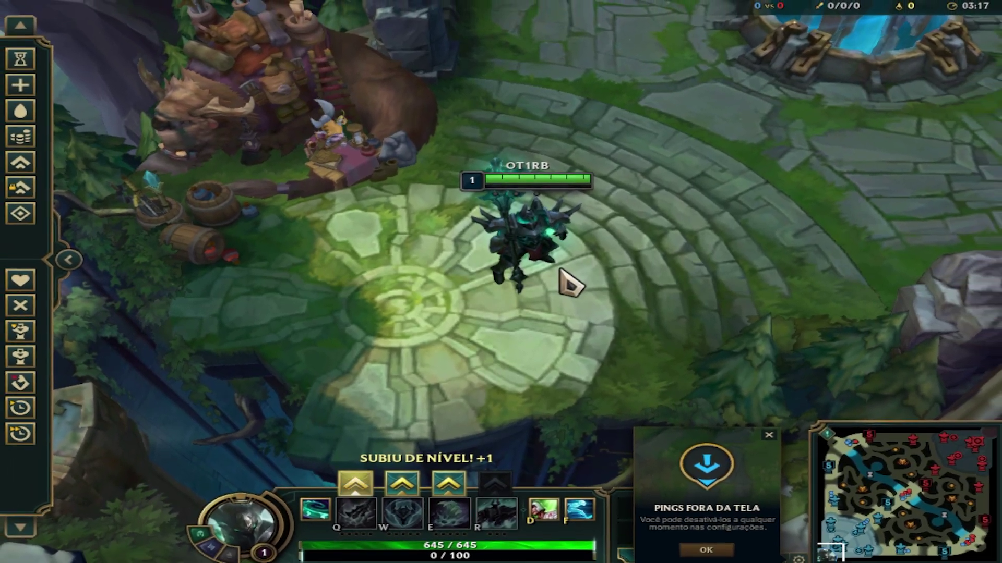
Walk the champion back and forth around the spawn platform to check how smoothly the game runs
right_click(551, 370)
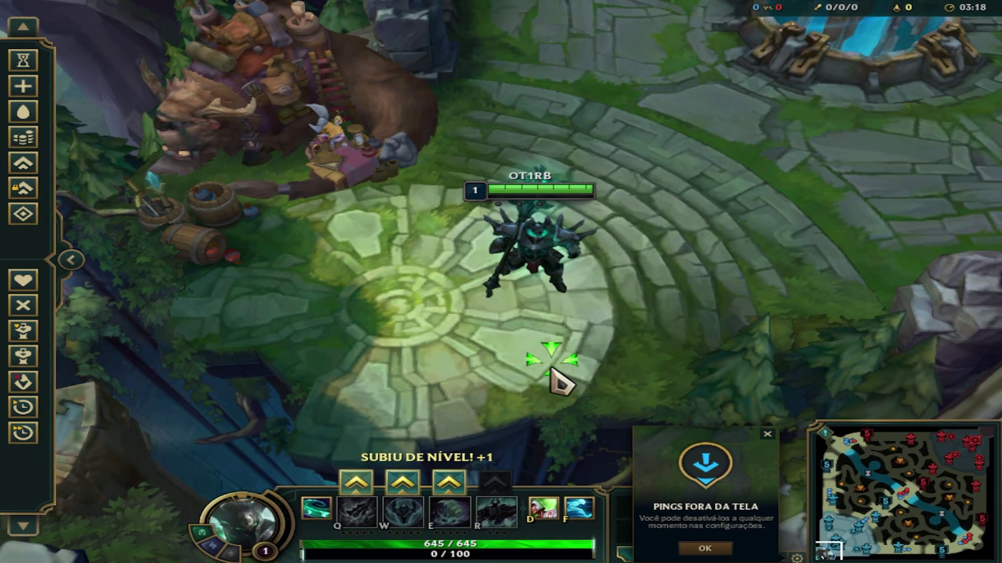
right_click(373, 288)
right_click(655, 274)
right_click(434, 253)
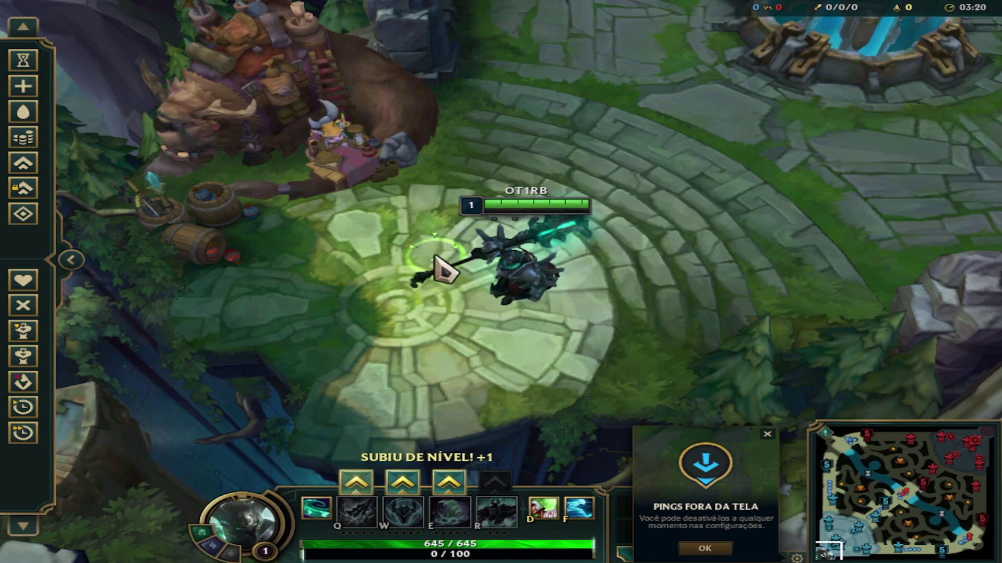
right_click(619, 235)
right_click(403, 304)
right_click(552, 231)
right_click(476, 308)
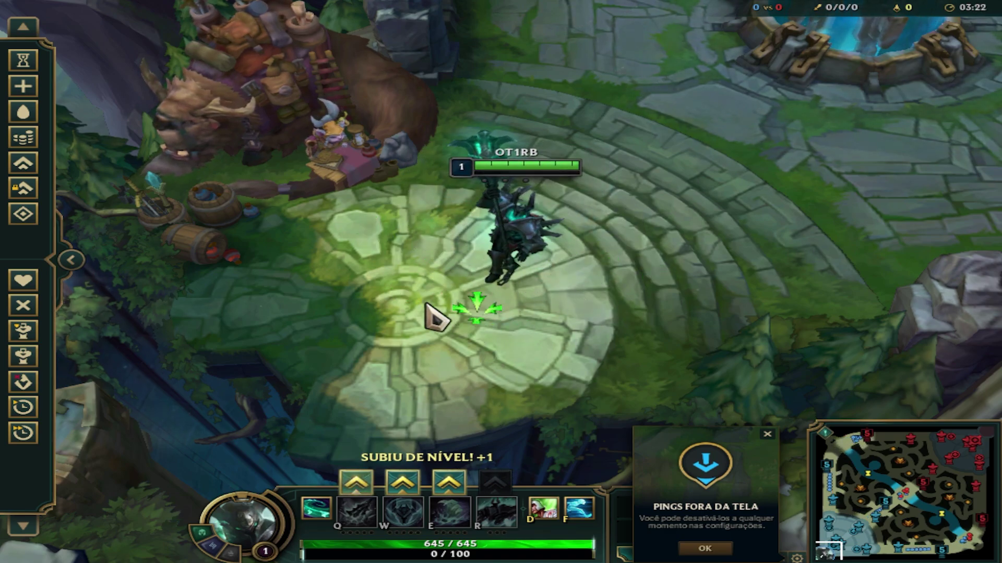
right_click(548, 259)
right_click(459, 316)
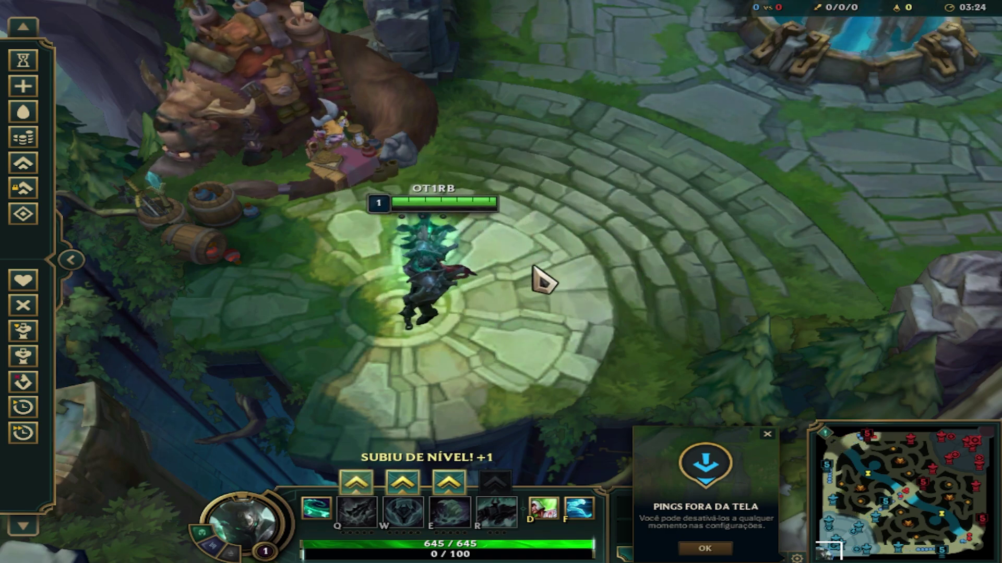
right_click(542, 282)
right_click(459, 306)
right_click(373, 292)
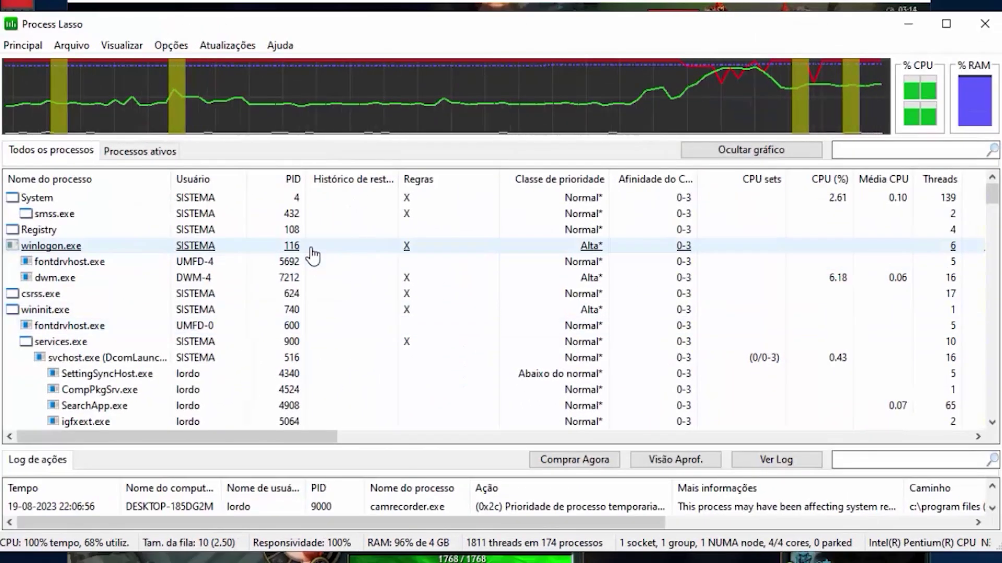
In Process Lasso, find the League of Legends.exe process and enable Induzir Modo de Desempenho for it
click(312, 247)
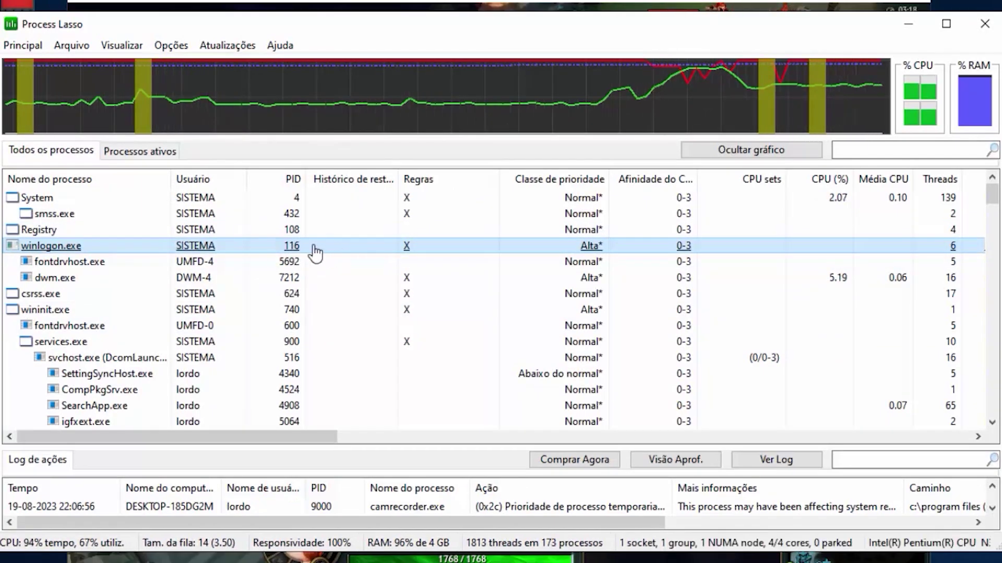
key(l)
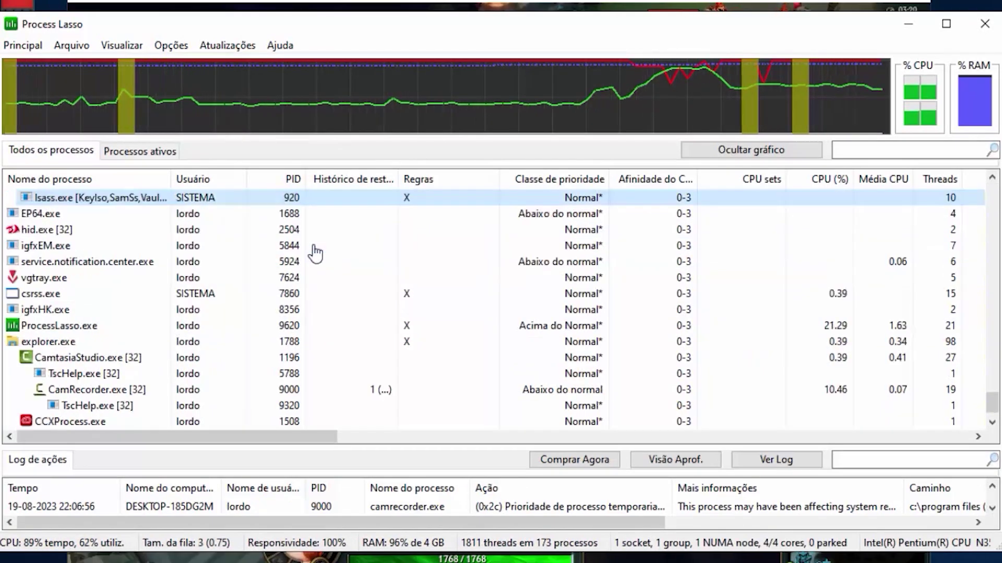
key(l)
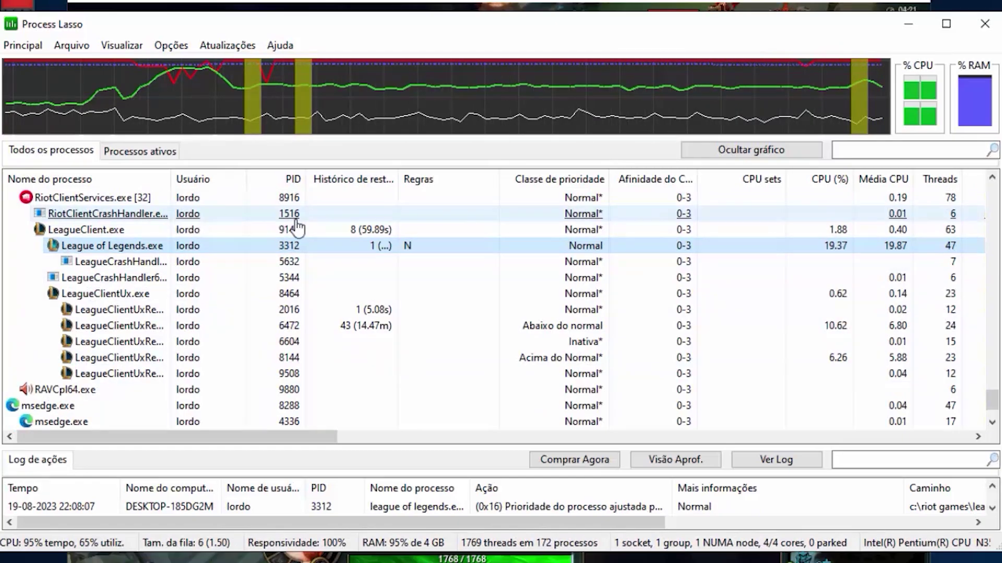
right_click(132, 253)
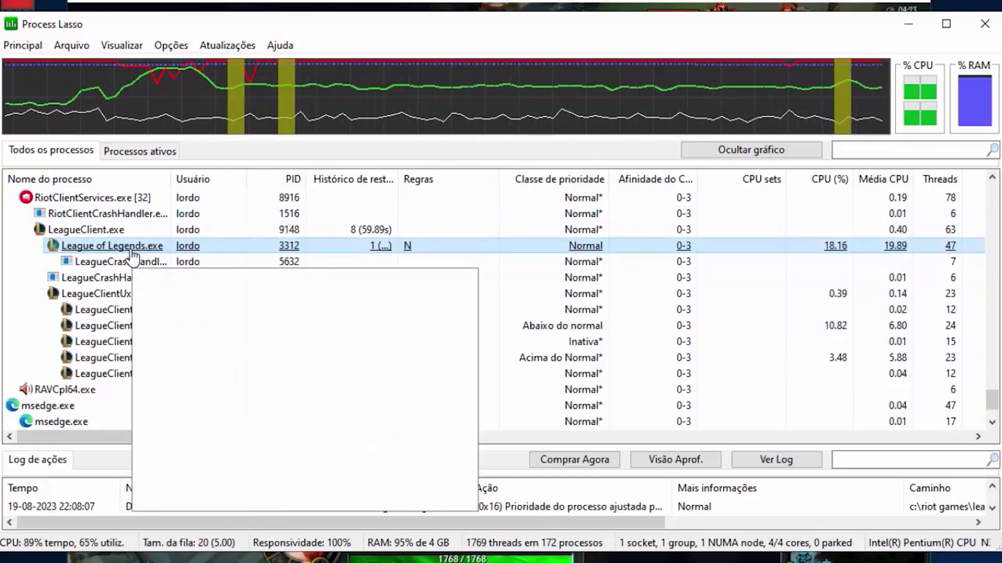
right_click(280, 256)
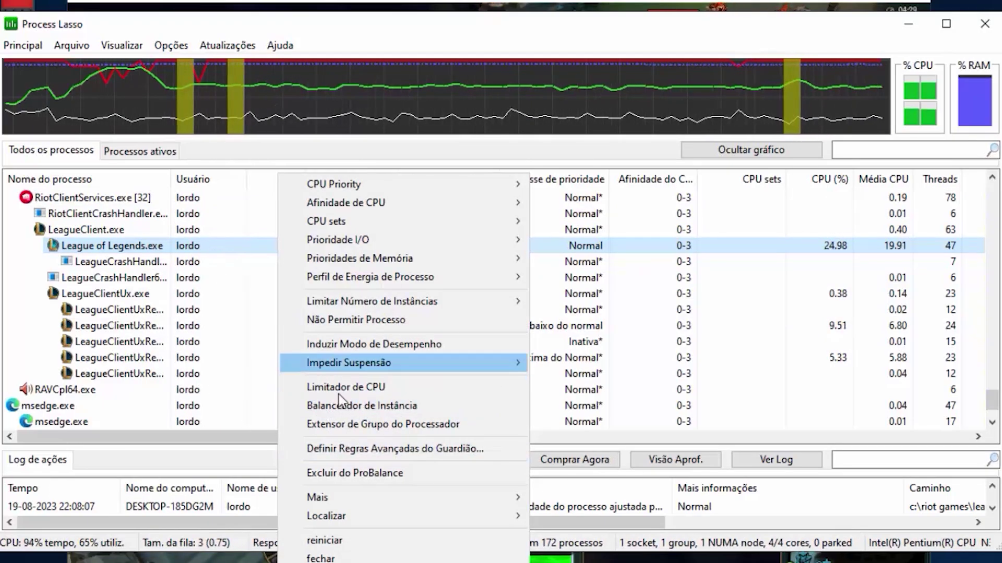
click(340, 346)
click(656, 315)
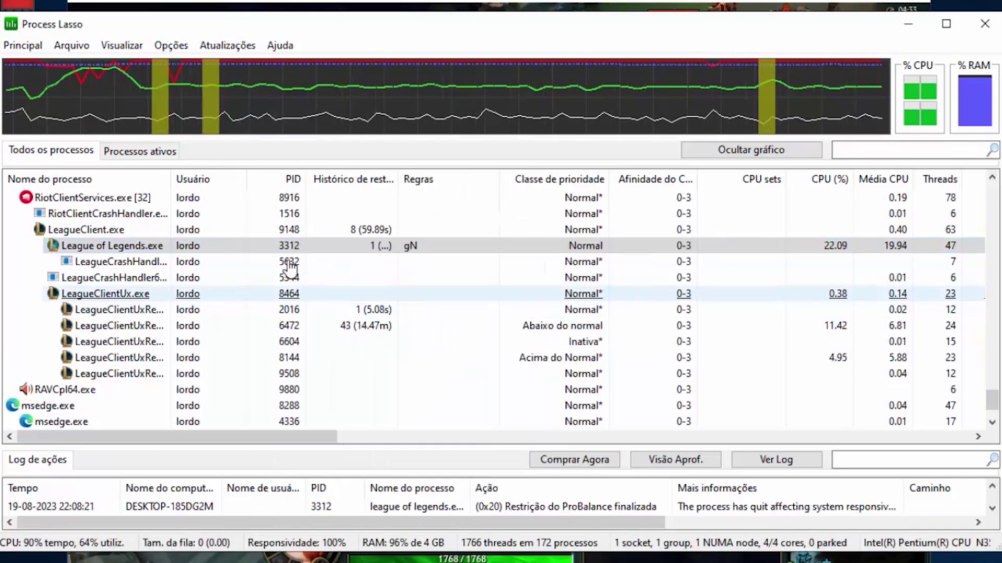
Choose an always-applied (Sempre) I/O priority for League of Legends.exe
right_click(230, 252)
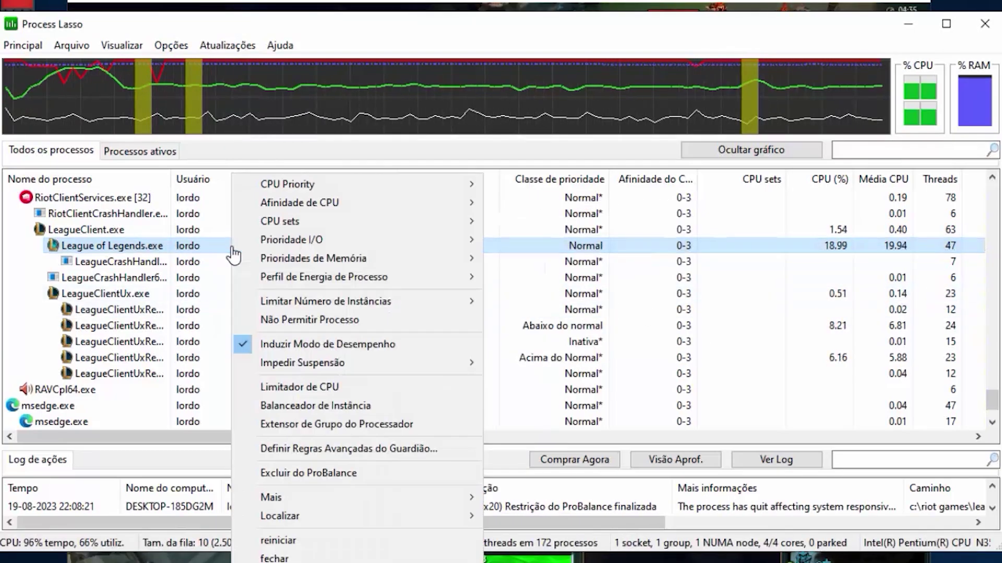
mouse_move(303, 241)
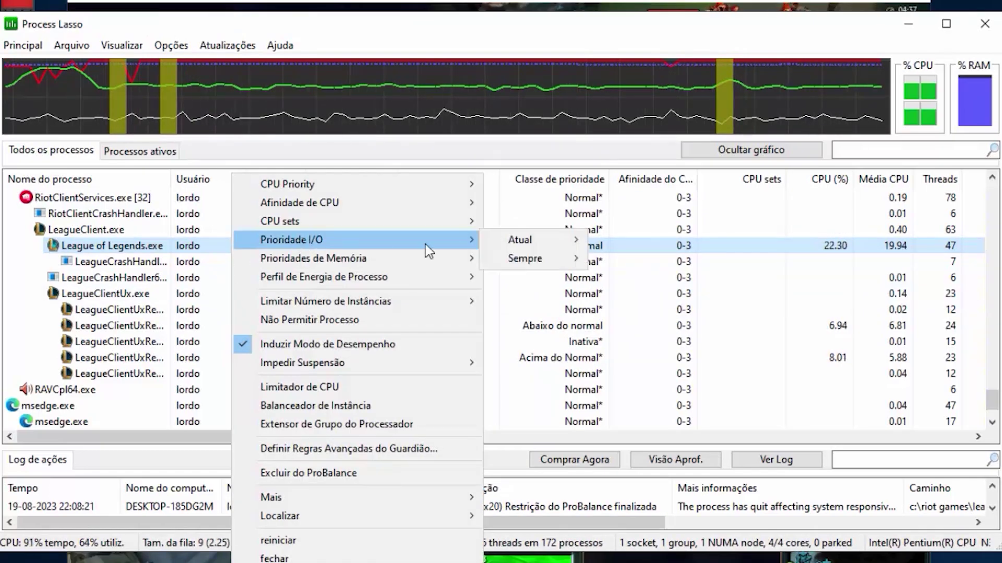
mouse_move(519, 263)
click(630, 304)
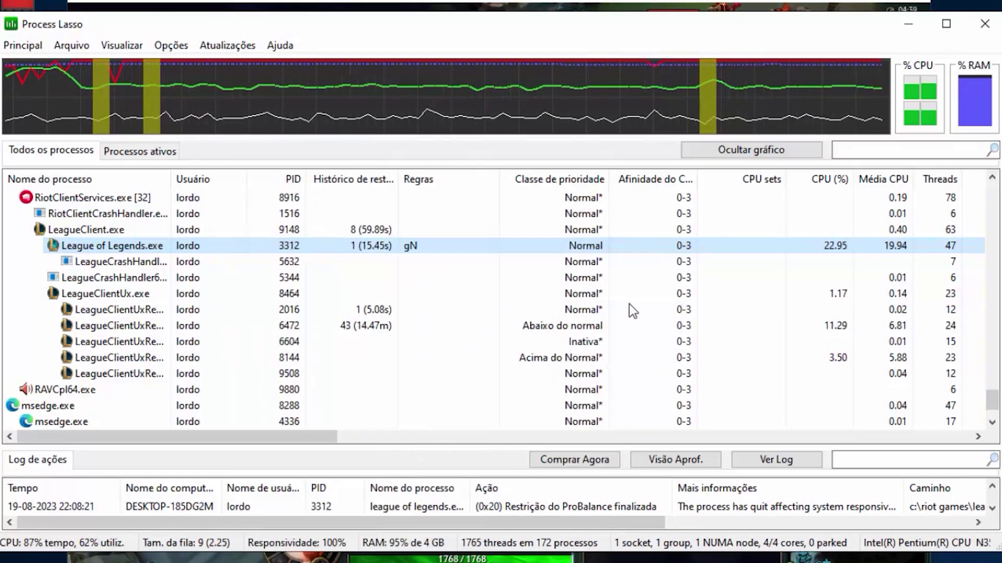
Exclude League of Legends.exe from ProBalance
right_click(273, 248)
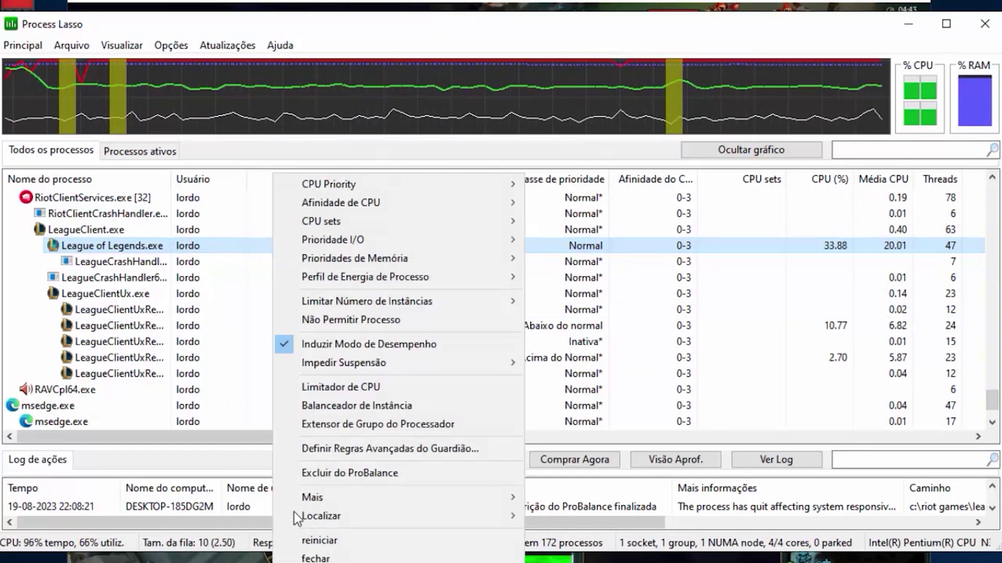
click(325, 473)
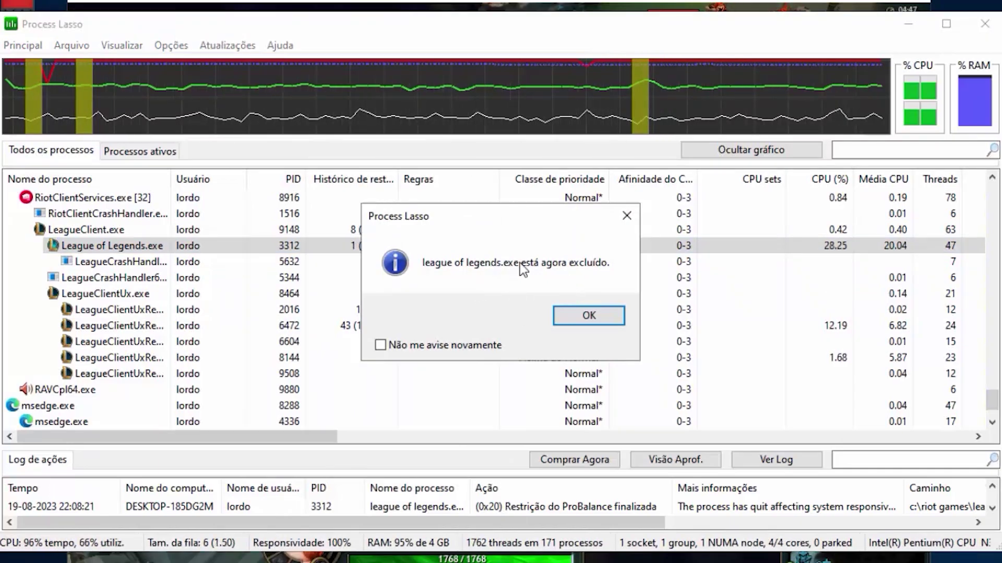
click(581, 319)
Open the always-applied (Sempre) CPU affinity options for the LeagueCrashHandler process beneath League of Legends.exe
right_click(307, 249)
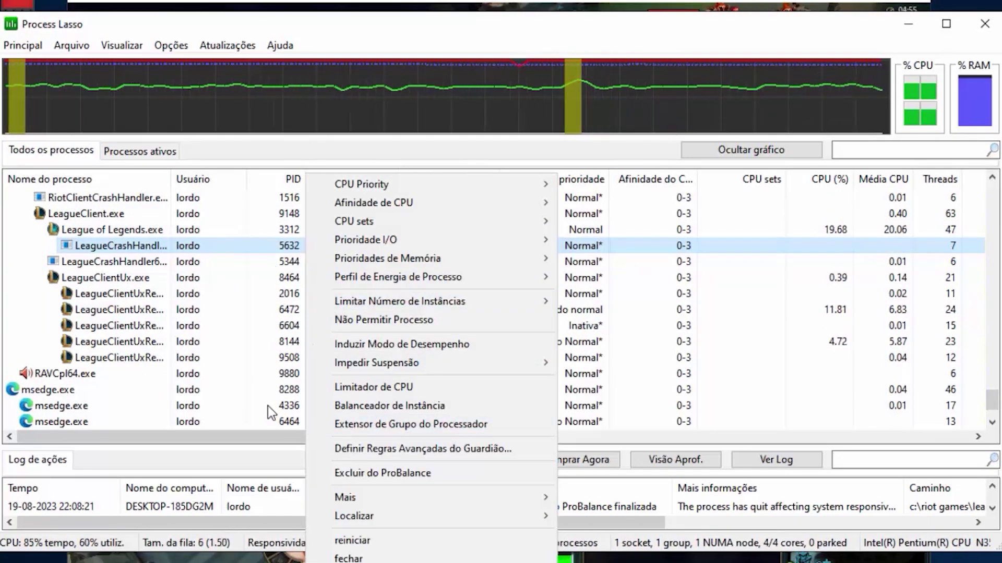
mouse_move(527, 204)
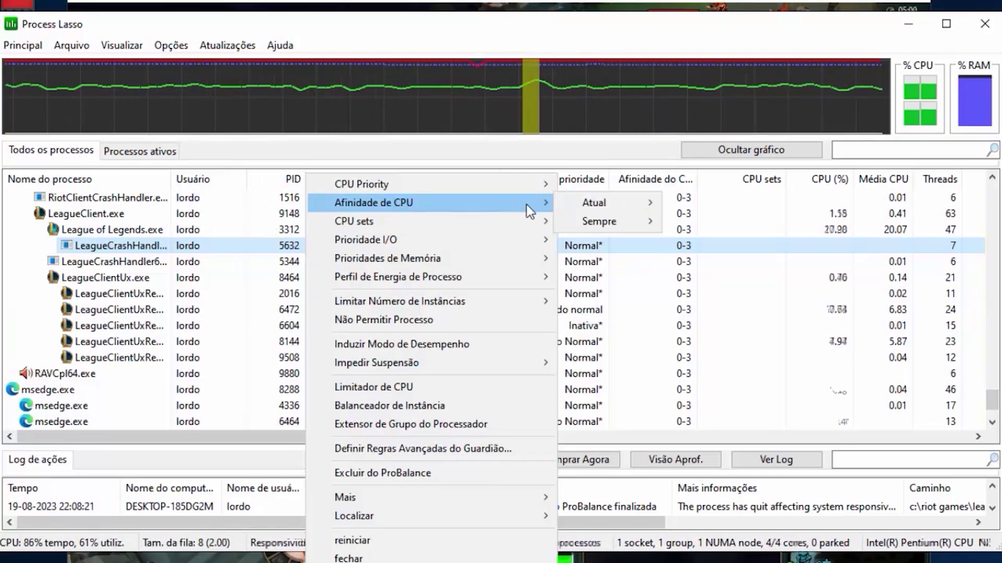
mouse_move(581, 222)
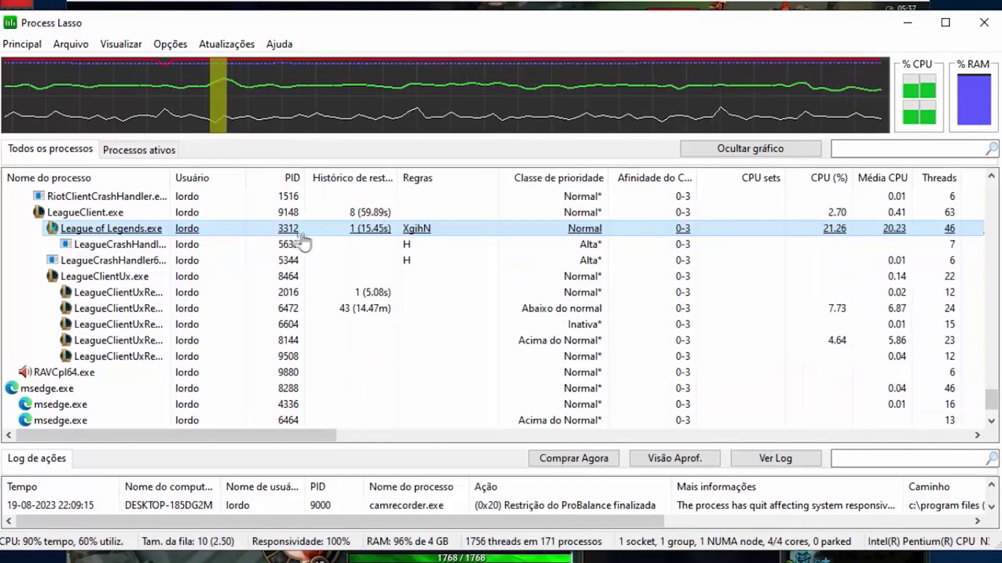
Enable dynamic thread priority boosts in the always-applied (Sempre) CPU priority settings of League of Legends.exe
right_click(314, 237)
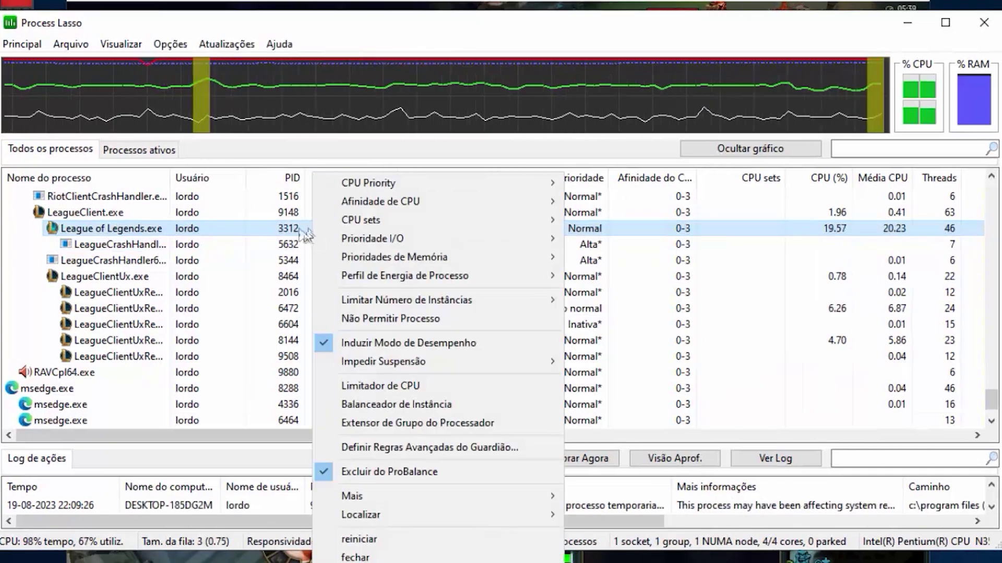
mouse_move(425, 183)
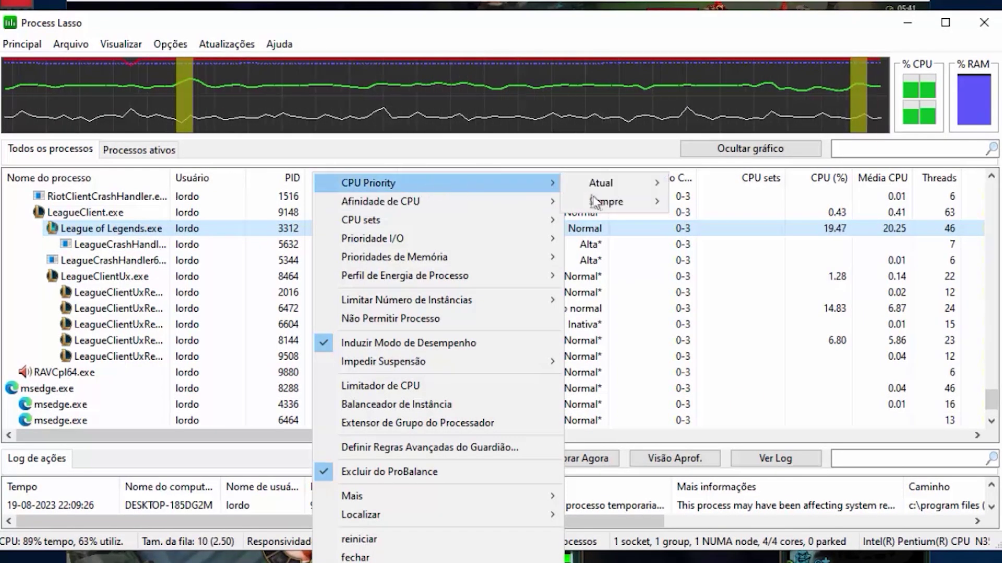
mouse_move(605, 207)
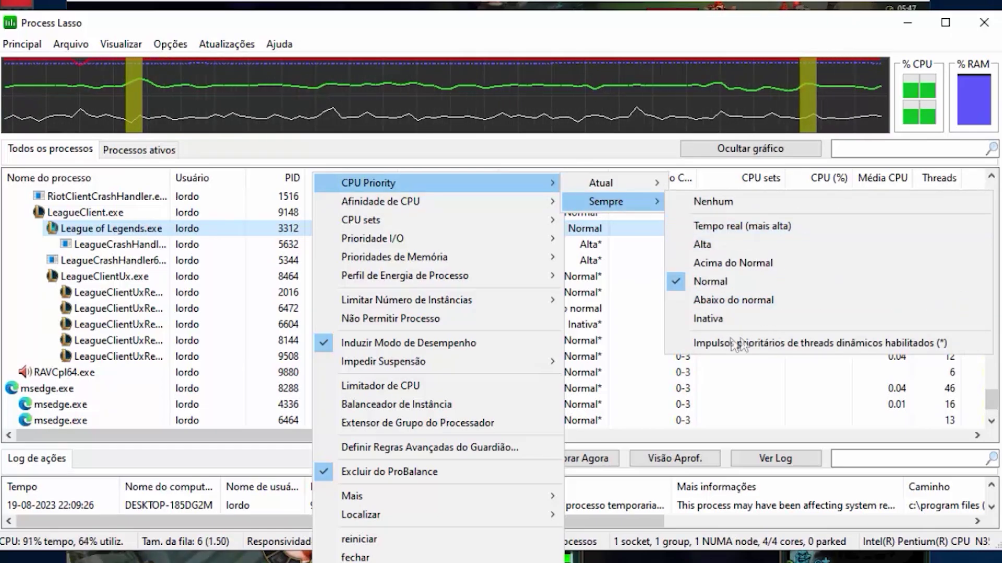
click(713, 344)
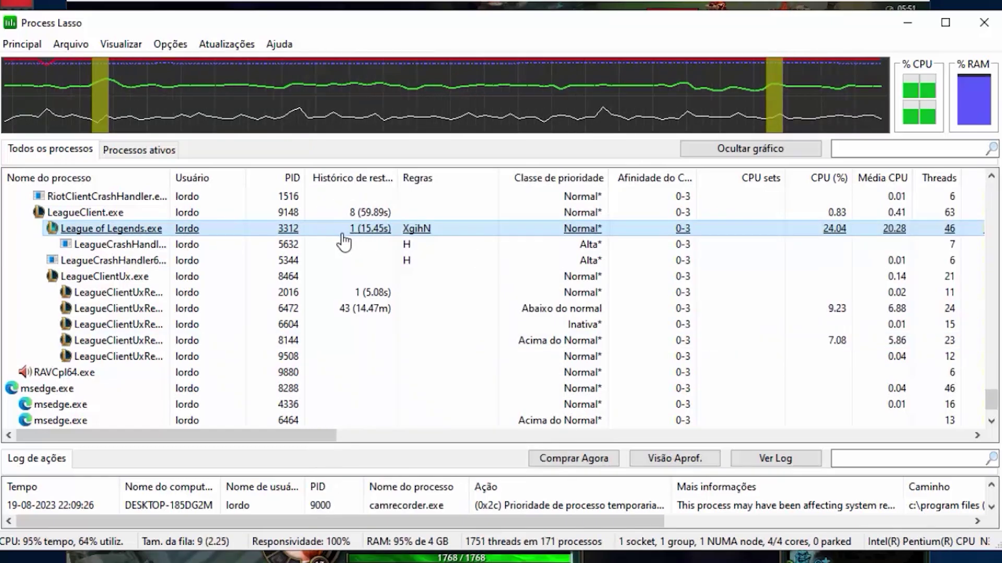
Set the always-applied (Sempre) CPU priority of League of Legends.exe to Alta
right_click(343, 242)
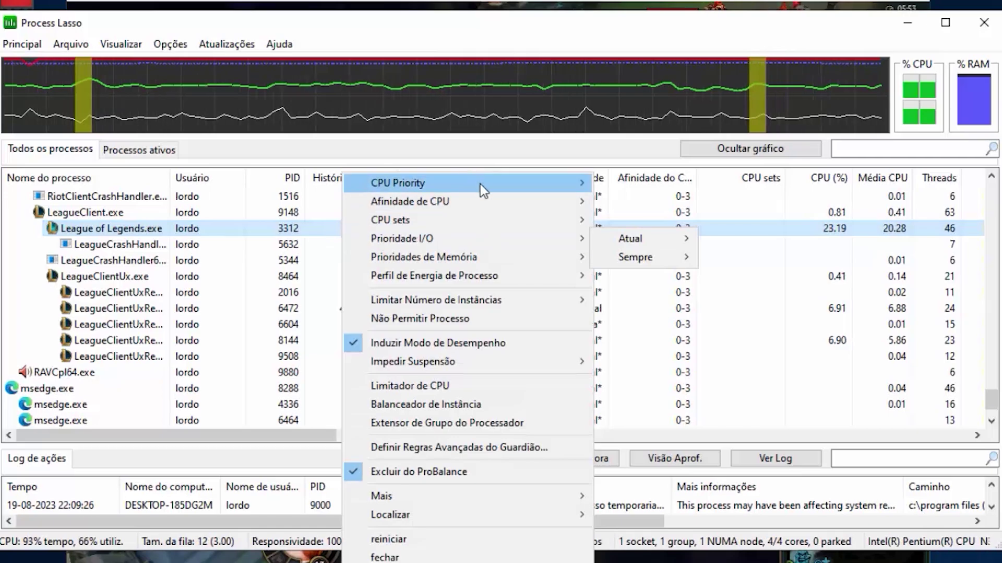
mouse_move(488, 183)
mouse_move(637, 202)
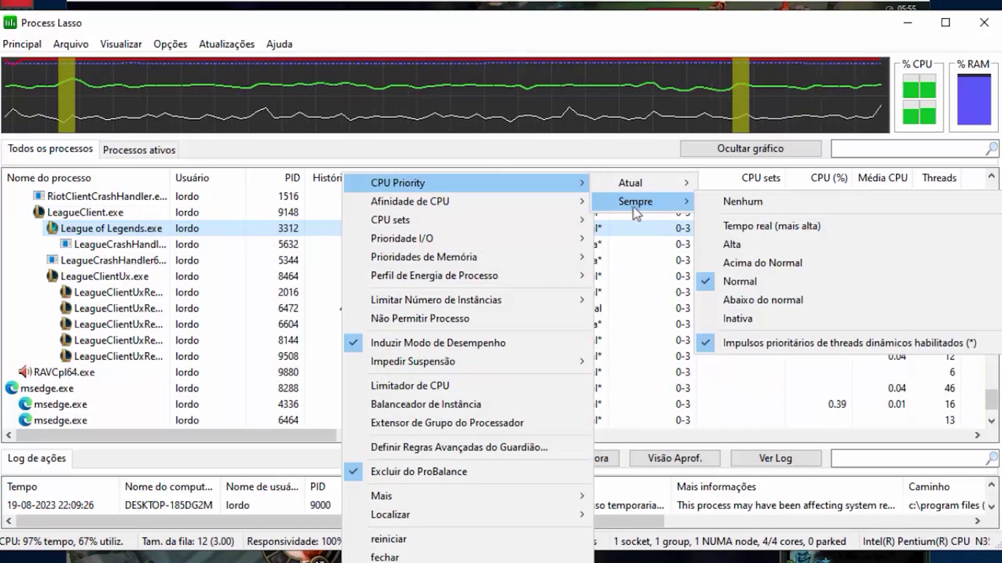
click(731, 245)
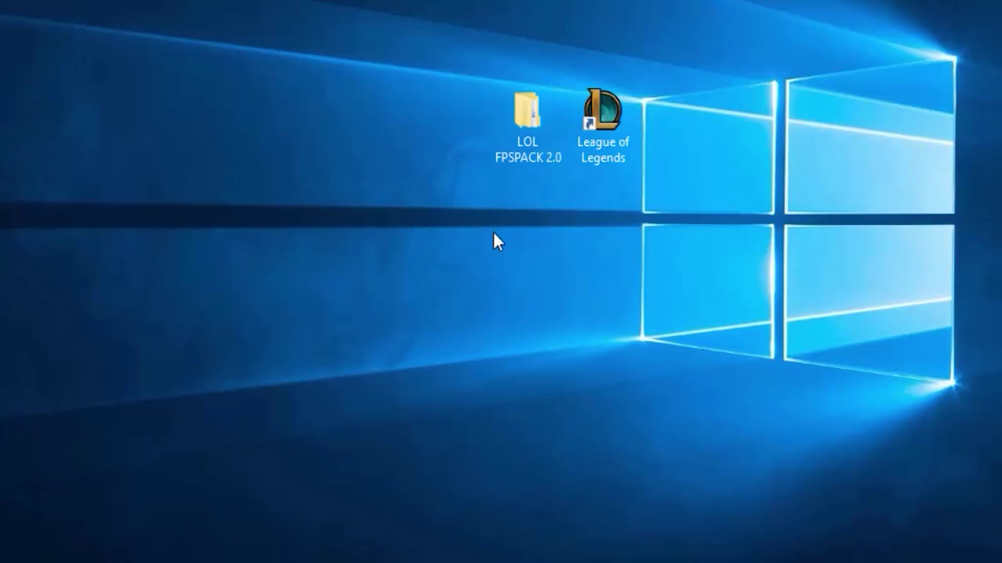
Open the TimerResolution (Otimizar Temporizador) folder inside the Otimização folder of LOL FPSPACK 2.0
double_click(523, 133)
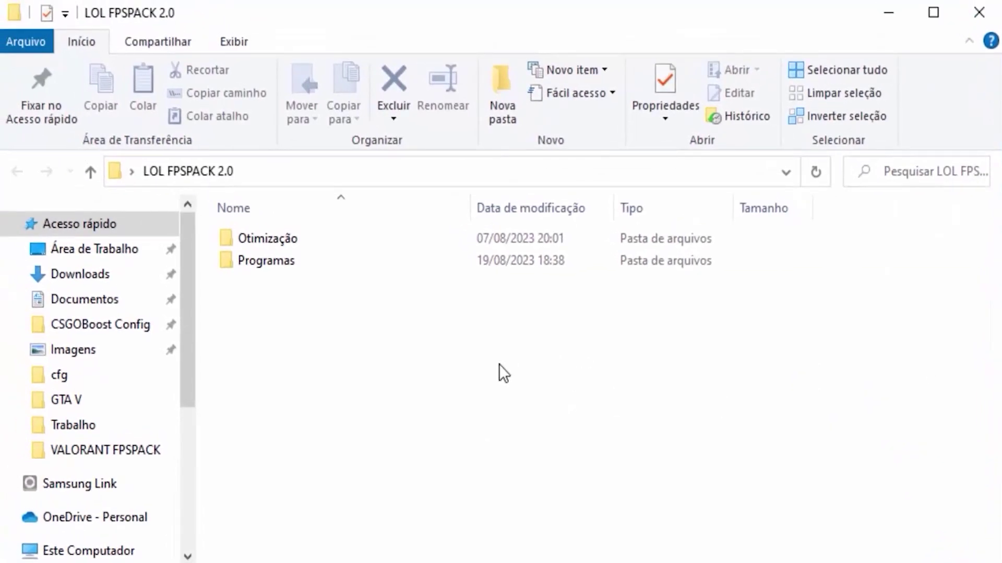
click(296, 240)
double_click(302, 233)
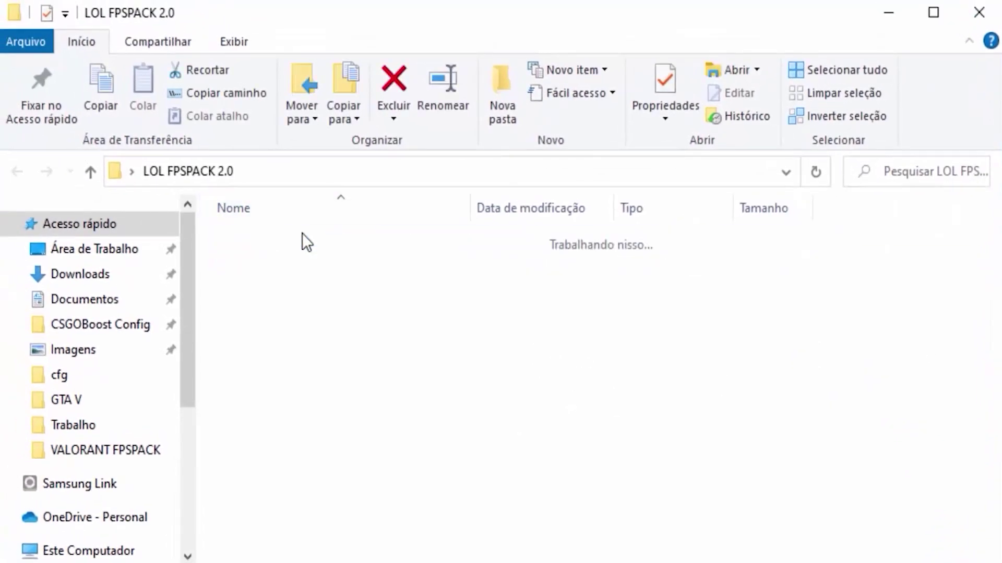
click(290, 284)
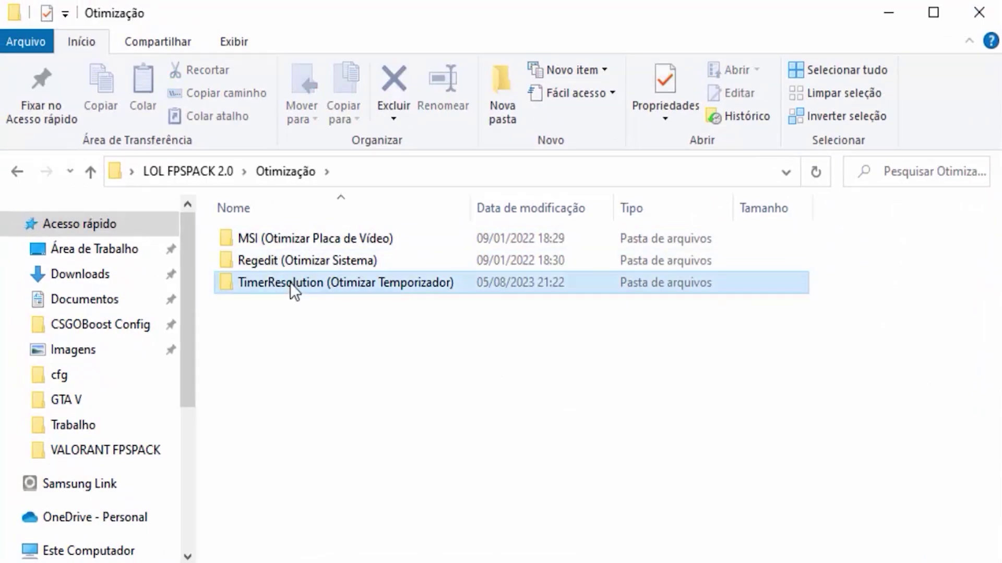
double_click(313, 282)
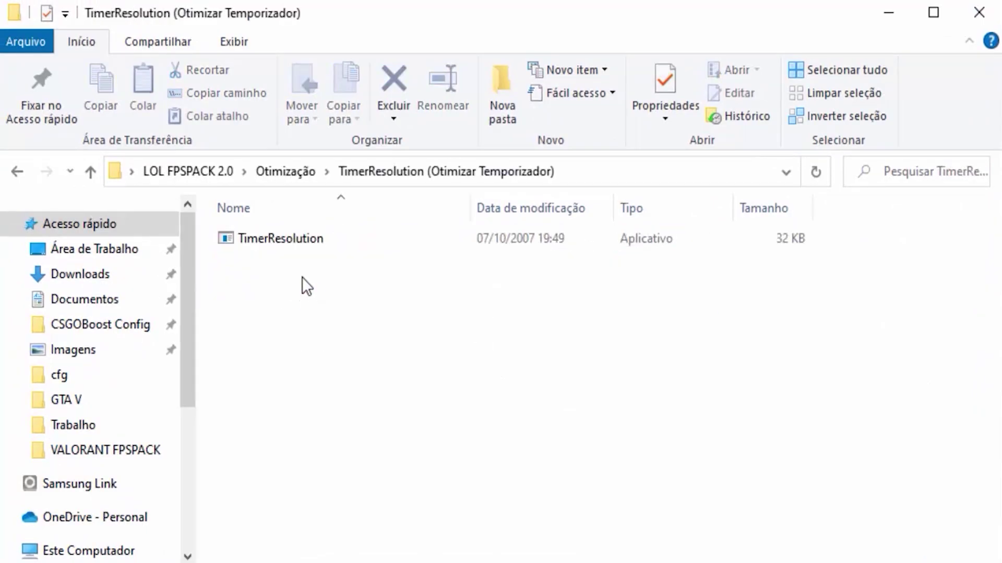
Launch the TimerResolution application from its folder
click(315, 245)
click(296, 299)
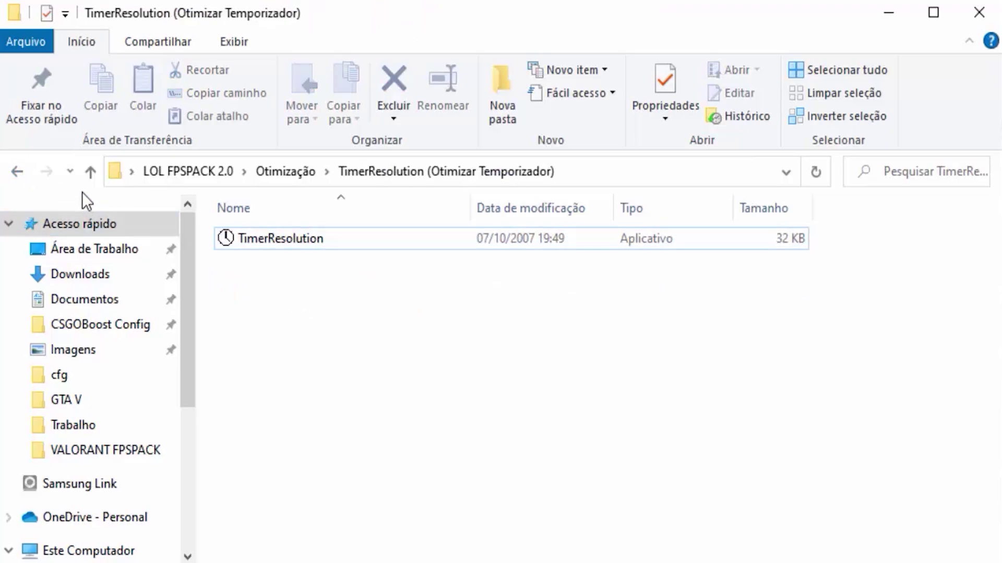
click(349, 240)
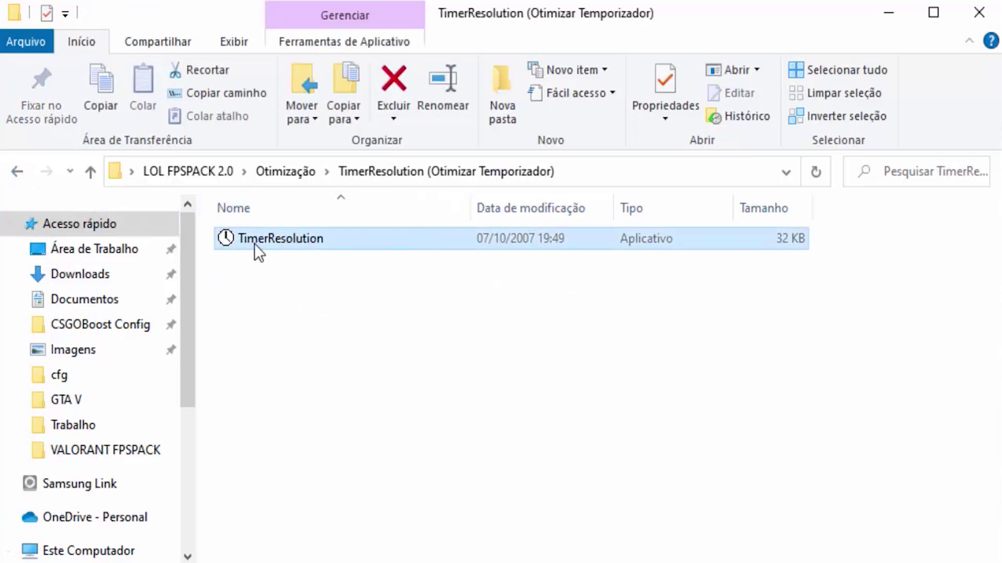
double_click(292, 241)
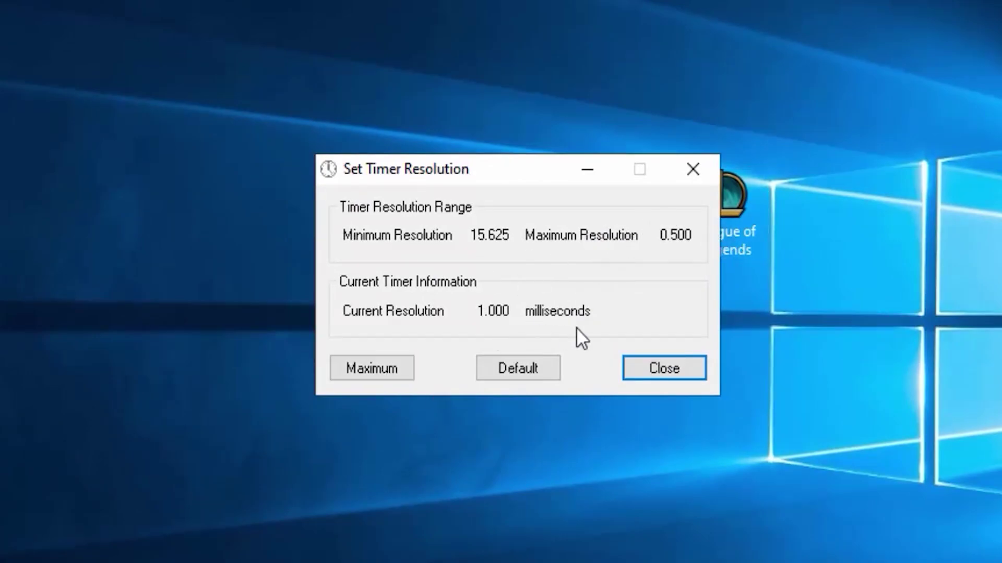
Set the timer to its maximum resolution of 0.500 milliseconds and minimize the Set Timer Resolution window
click(361, 369)
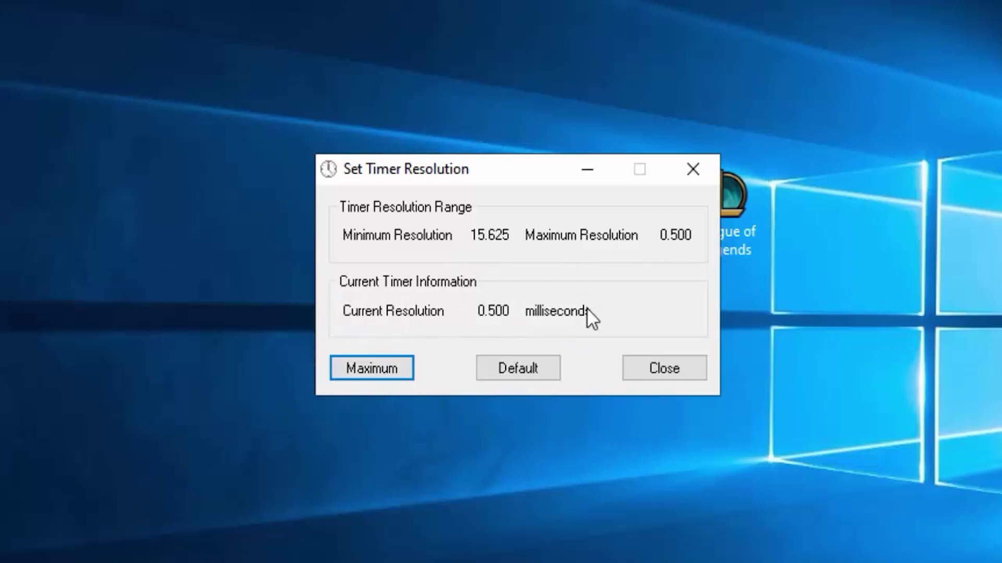
drag(479, 313, 557, 319)
click(670, 236)
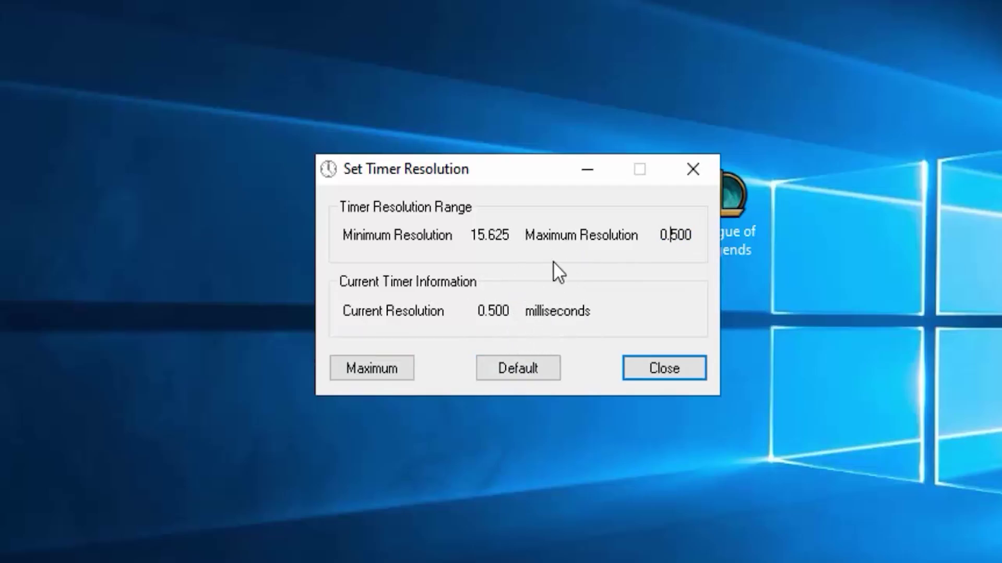
click(579, 174)
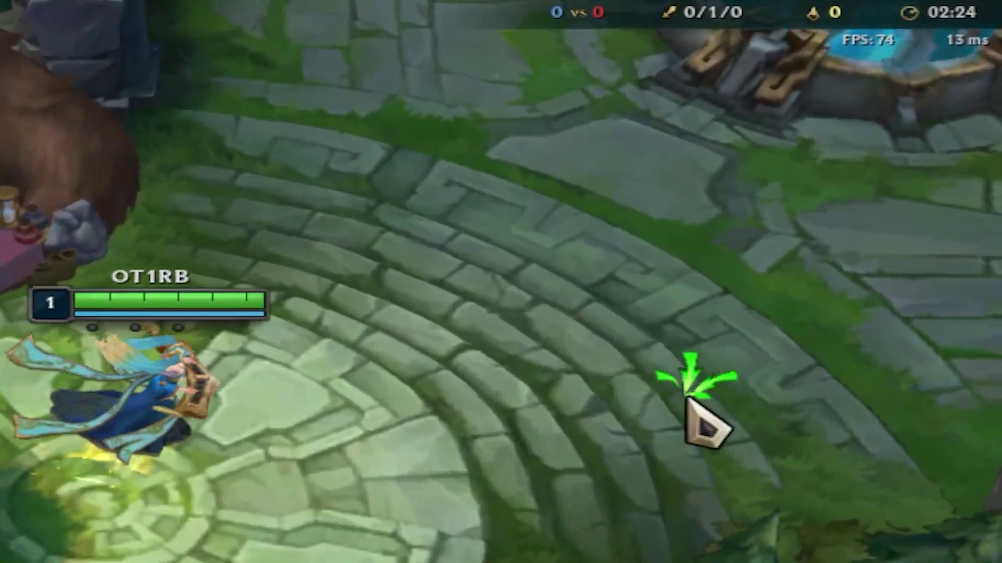
right_click(881, 386)
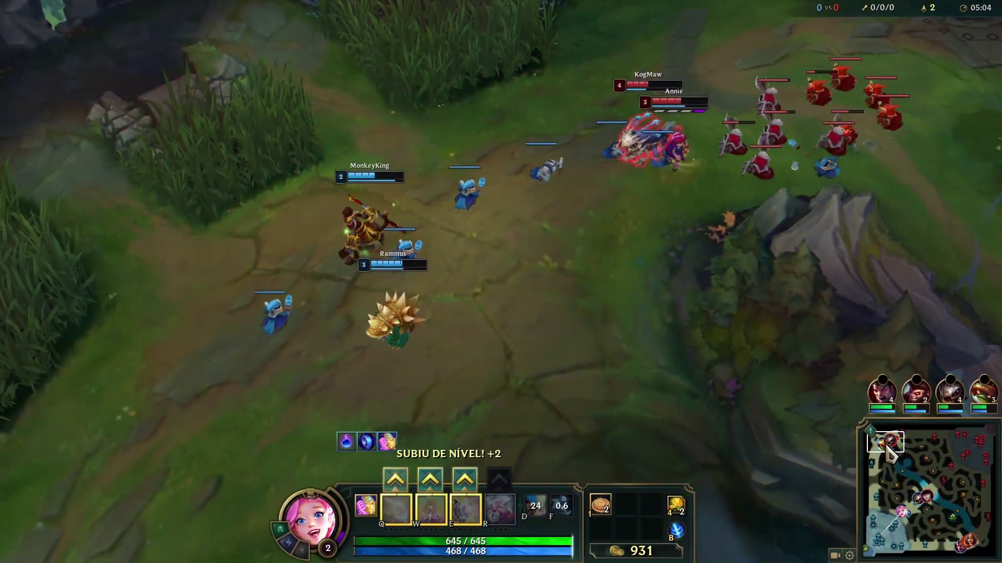
mouse_move(890, 455)
mouse_down()
mouse_move(904, 453)
mouse_move(893, 455)
mouse_up()
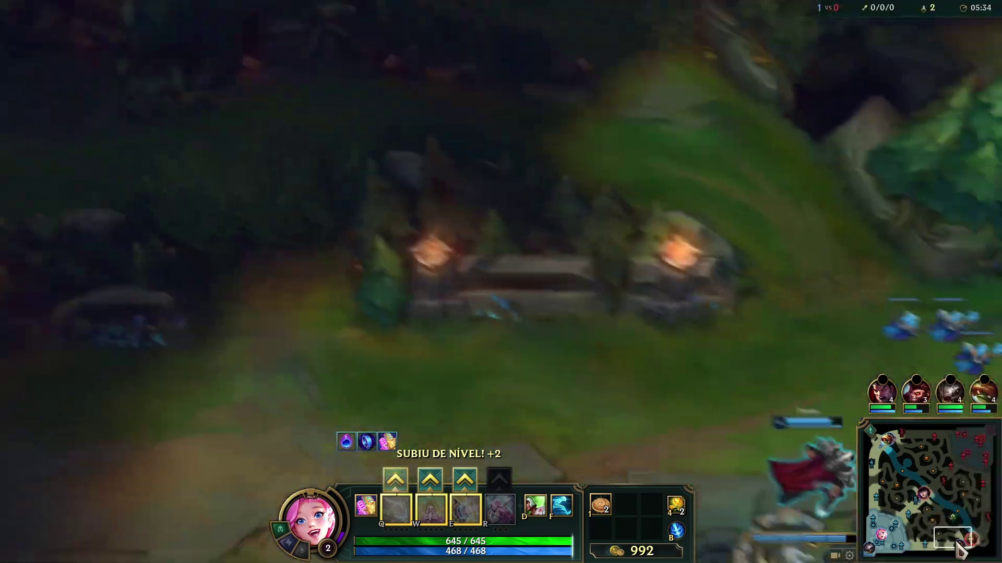